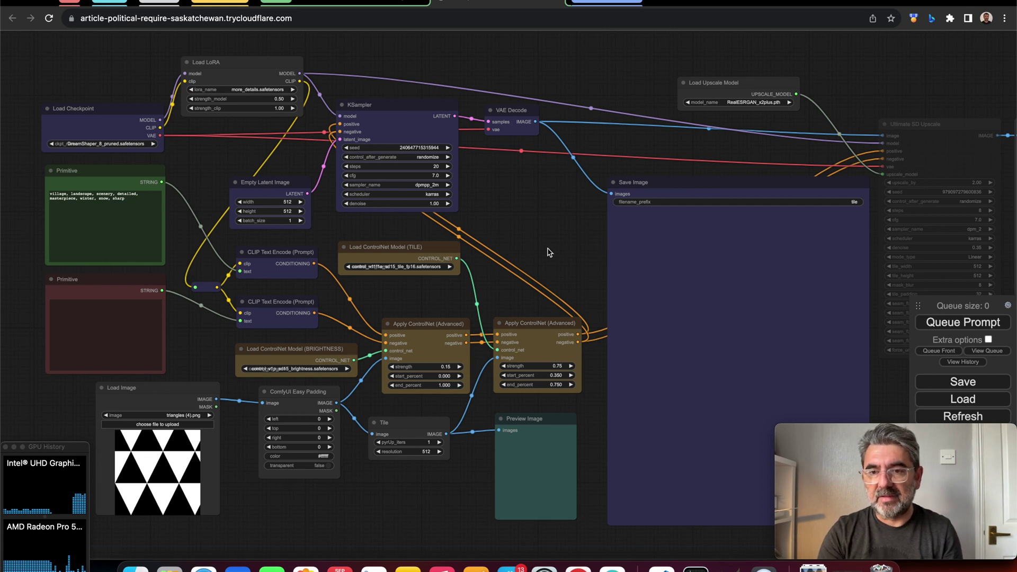
scroll(548, 253, up, 2)
scroll(546, 255, up, 2)
scroll(558, 232, up, 2)
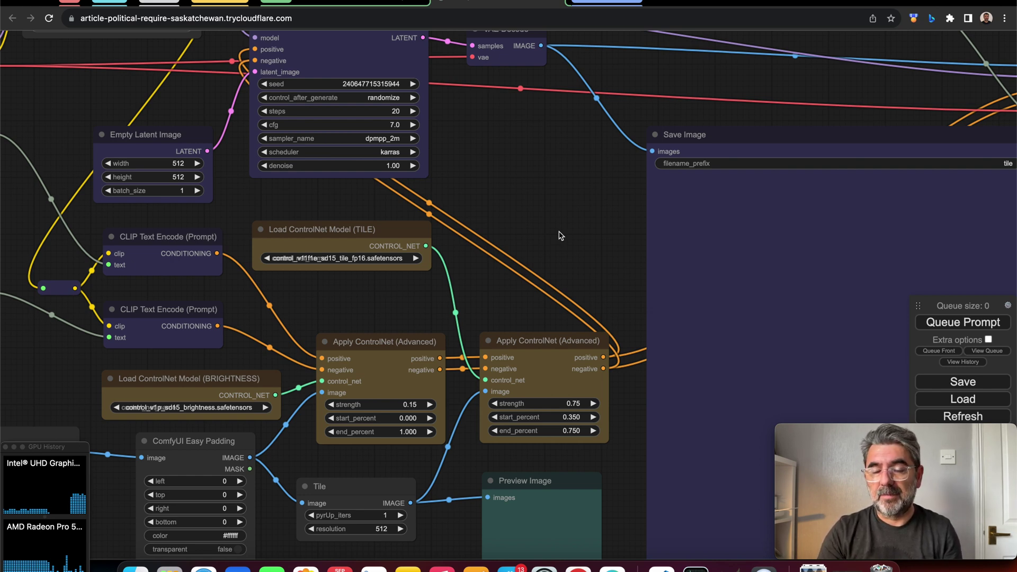
scroll(559, 235, down, 2)
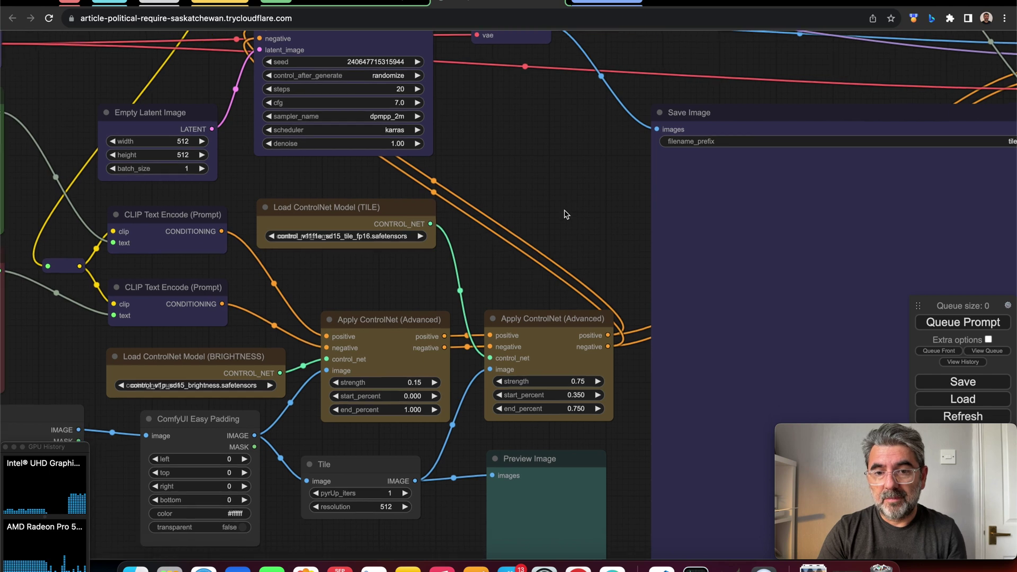
Step: Select the brightness and tile ControlNet nodes and shift the graph view slightly right
click(397, 330)
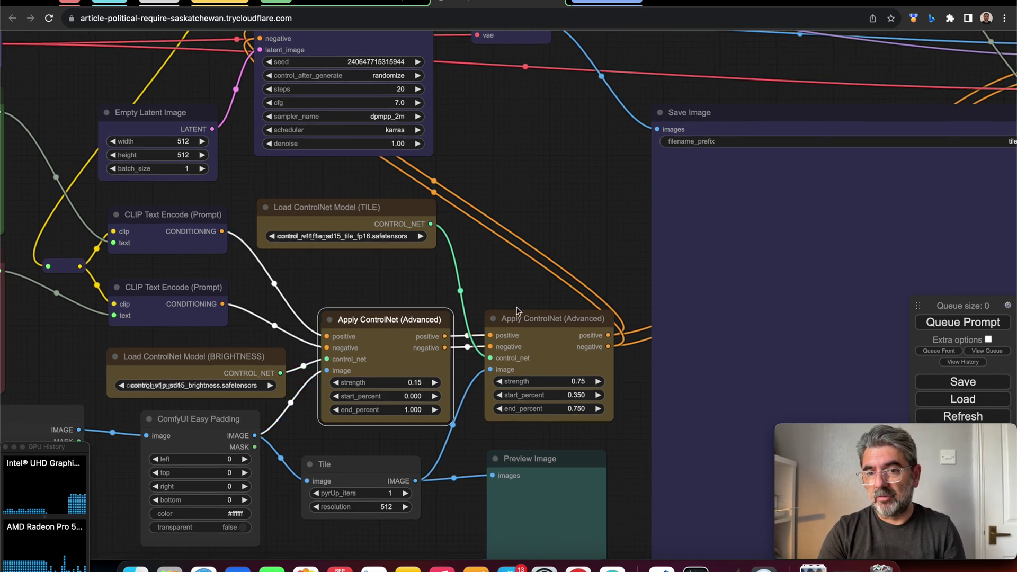
click(541, 317)
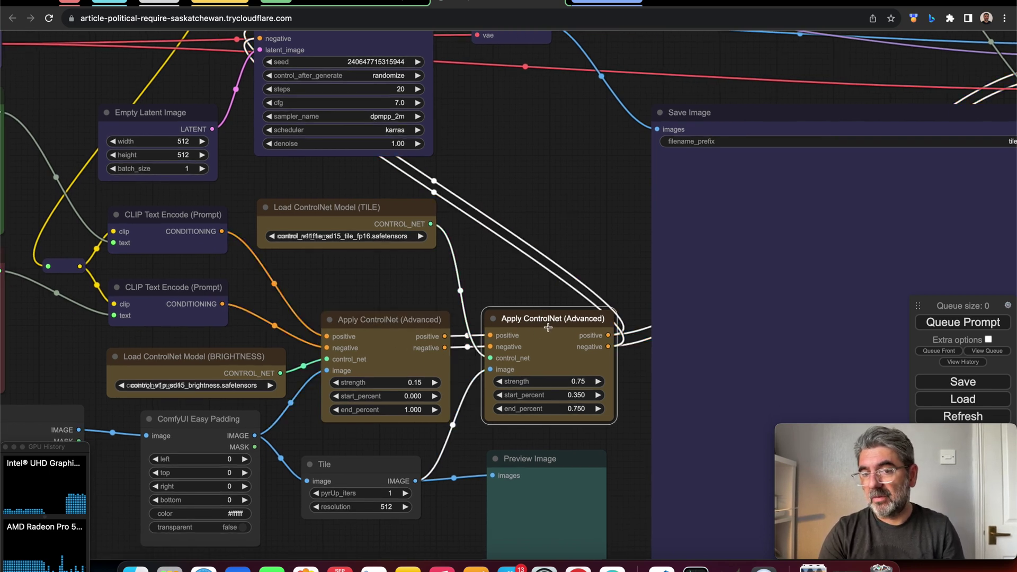
scroll(487, 280, down, 4)
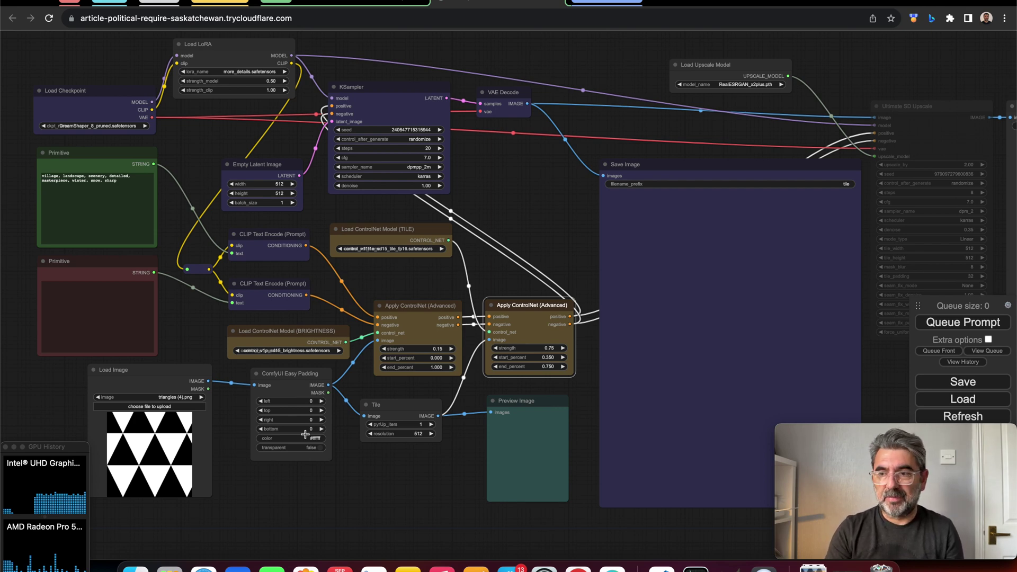
drag(297, 479, 315, 480)
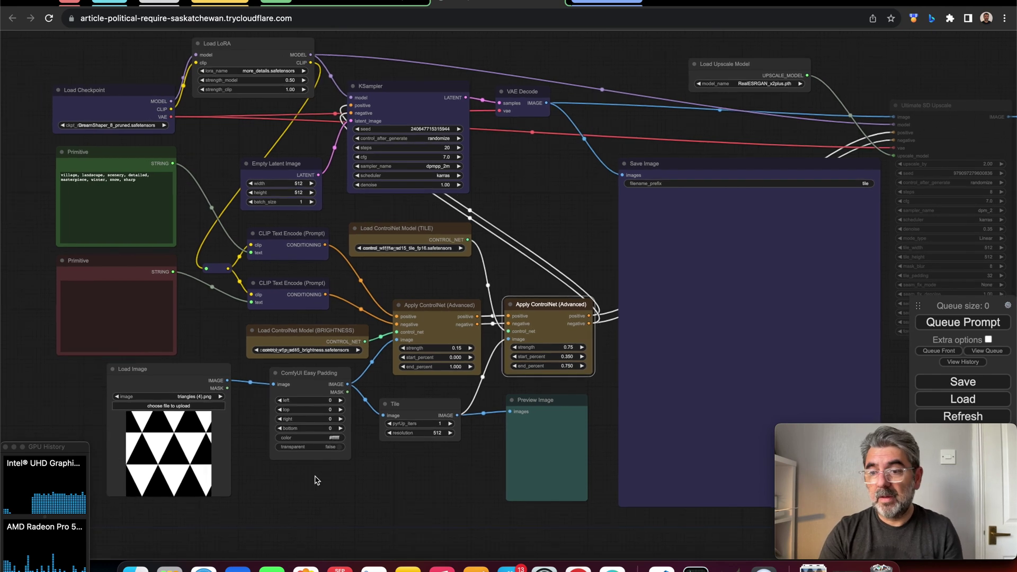
Step: Load ILLUSION SAMPLE.png into the Load Image node in place of the triangles pattern
click(201, 407)
click(399, 97)
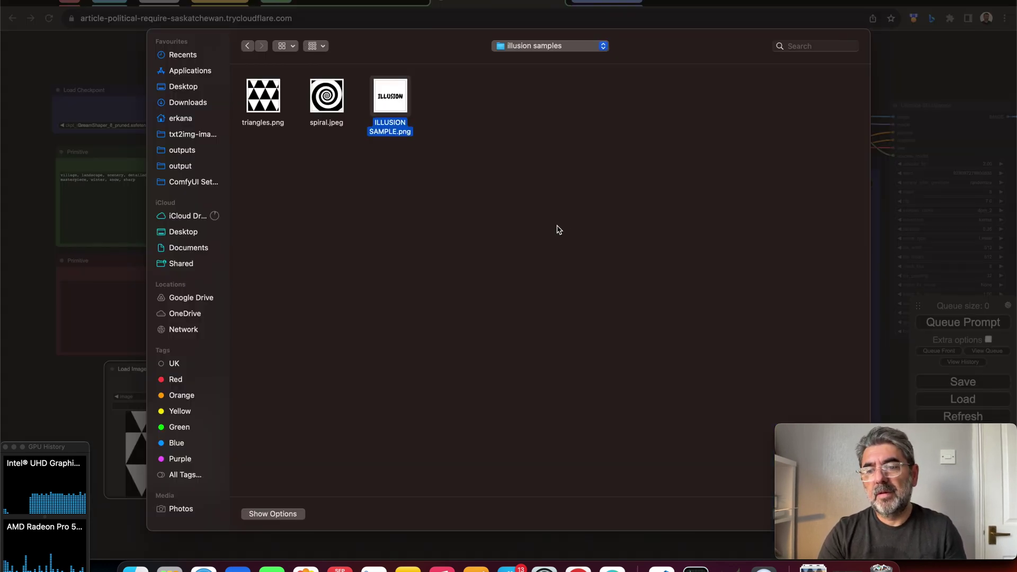
key(Return)
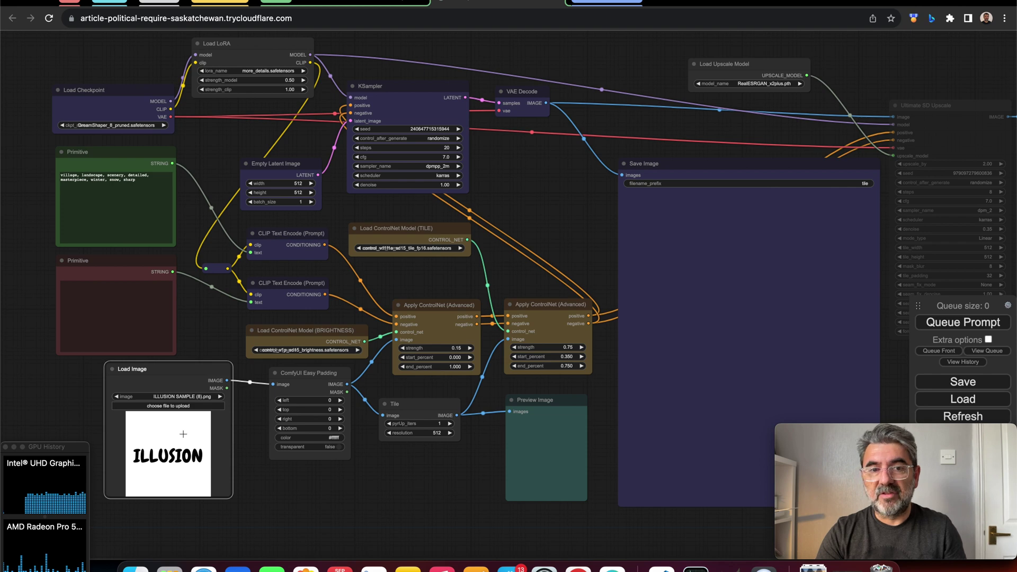
click(84, 177)
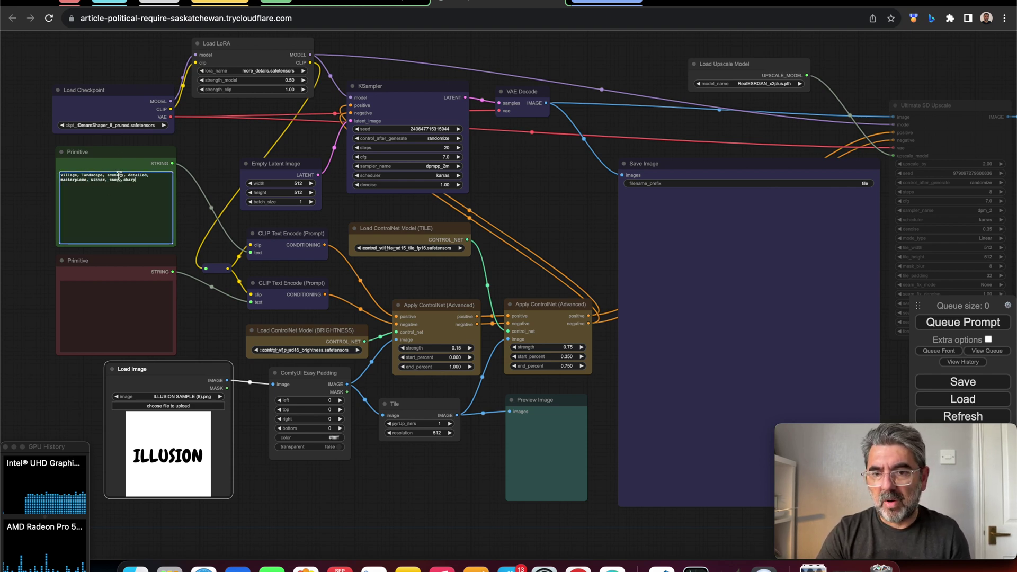
scroll(470, 384, up, 4)
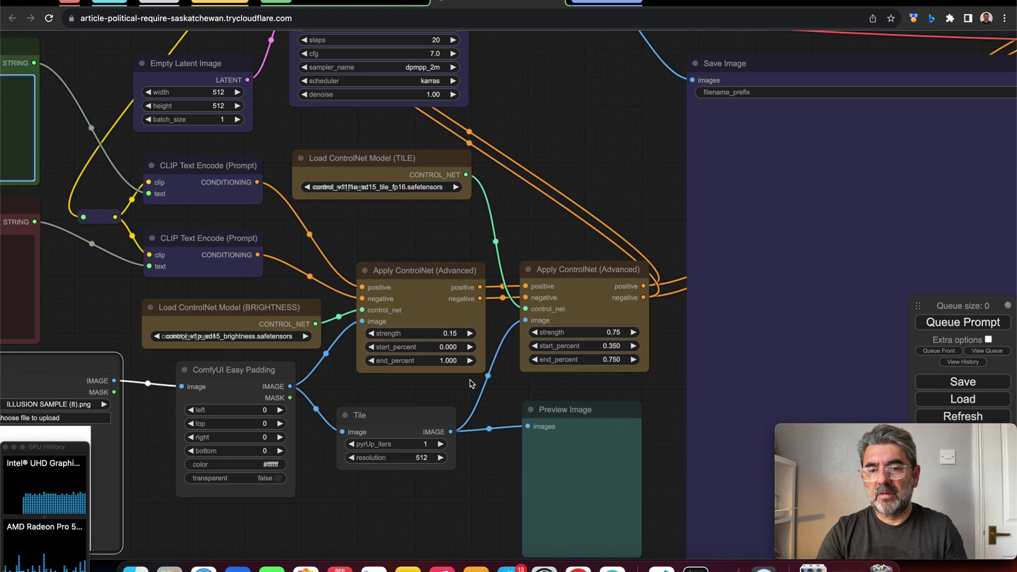
scroll(470, 383, up, 1)
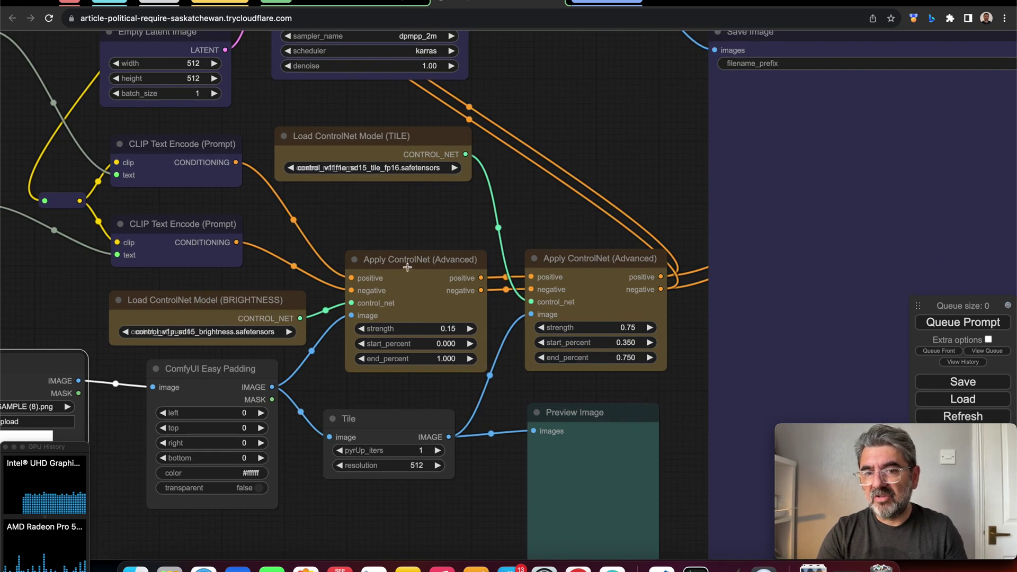
Step: Lower the brightness ControlNet strength to 0.12, raise Tile pyrUp_iters to 3, and queue a generation
click(363, 328)
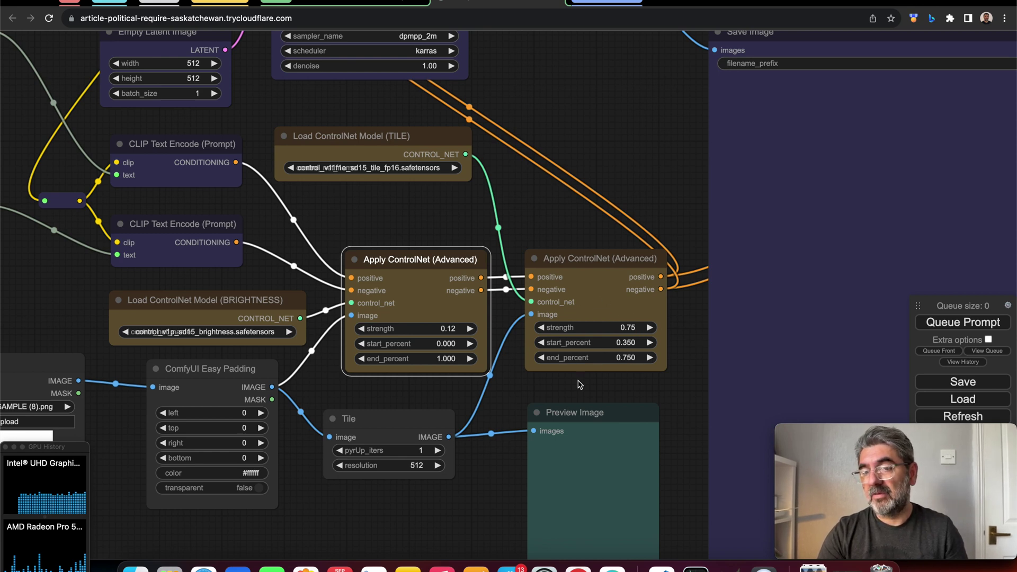
drag(489, 485, 503, 435)
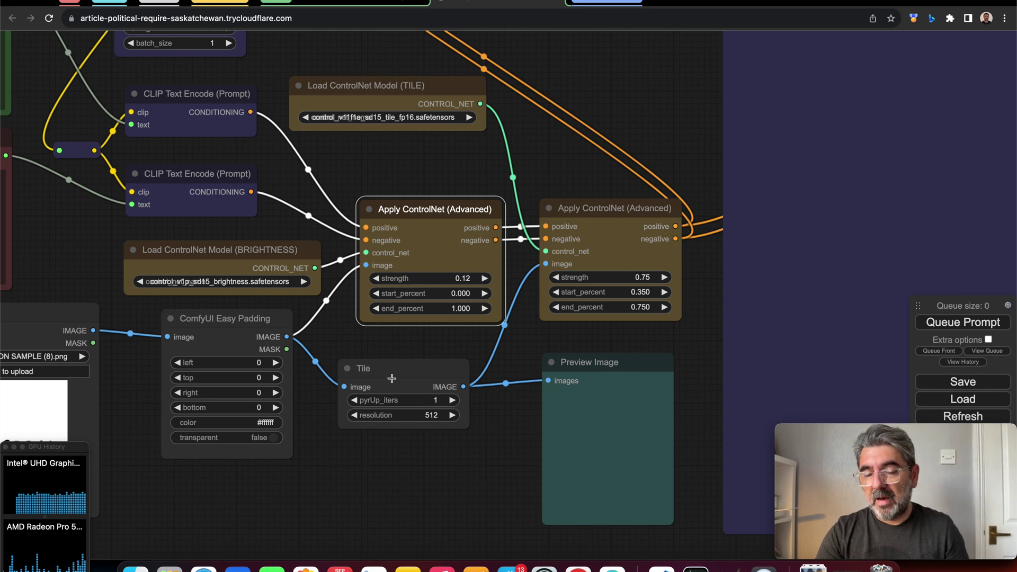
drag(396, 373, 407, 374)
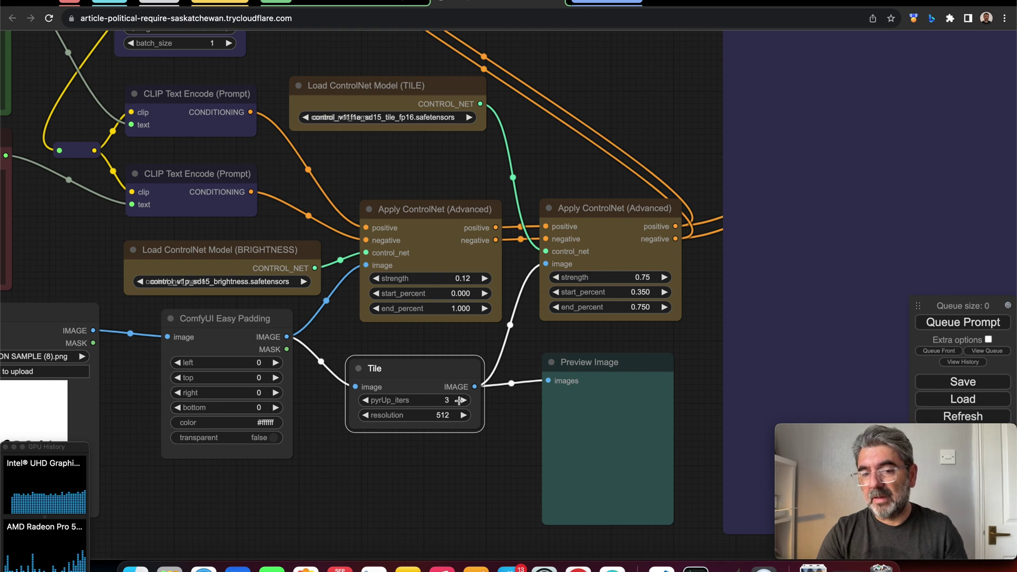
drag(482, 462, 457, 470)
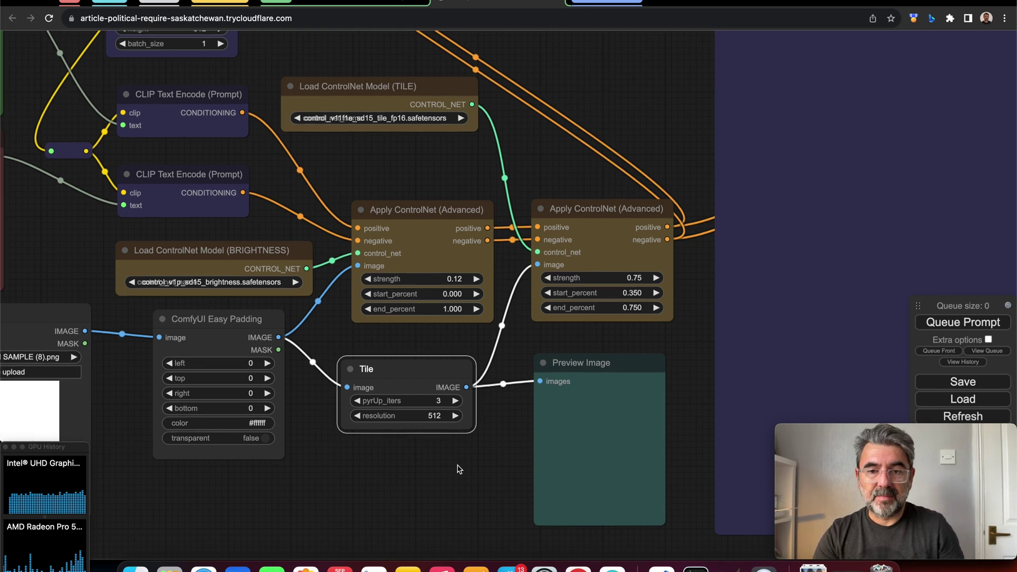
scroll(472, 468, down, 2)
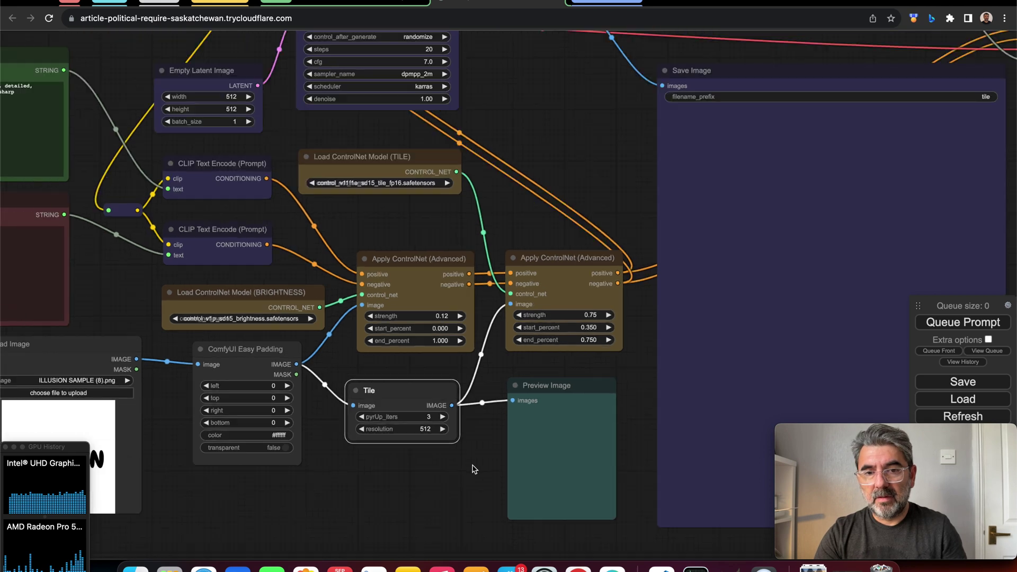
scroll(472, 469, down, 2)
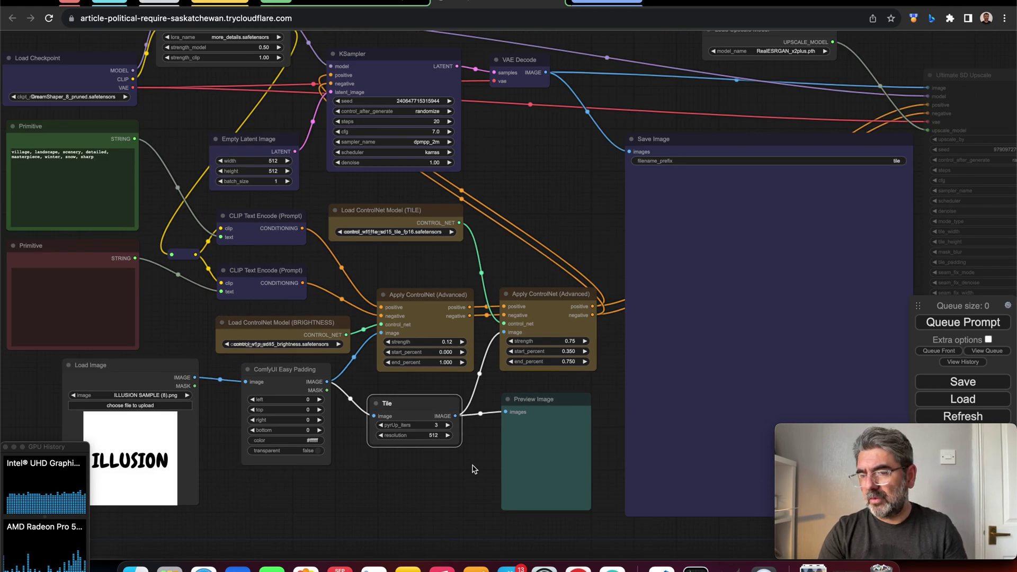
click(951, 328)
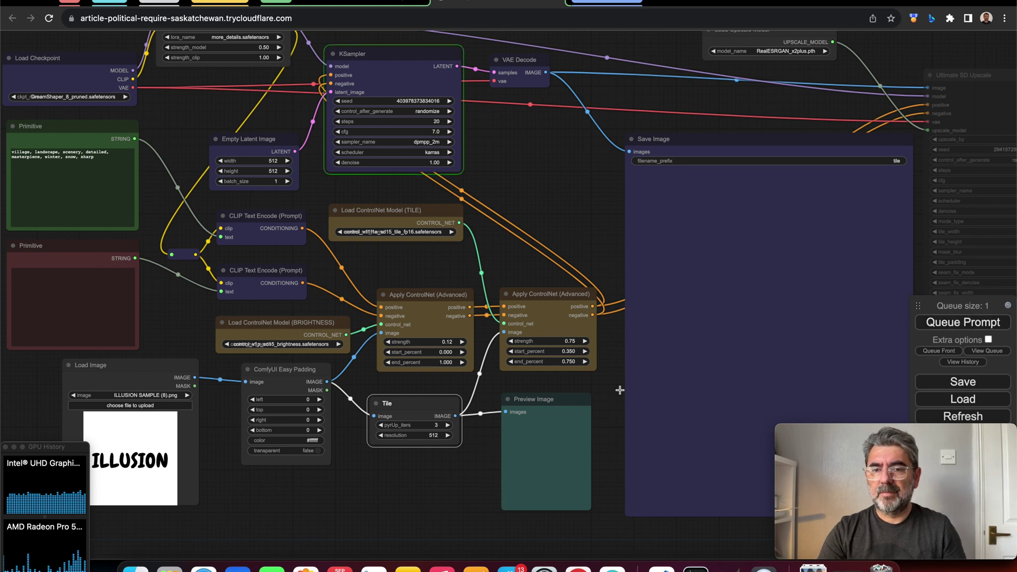
Step: Pan the canvas to the Save Image node showing the snowy riverside village render
drag(399, 477, 330, 490)
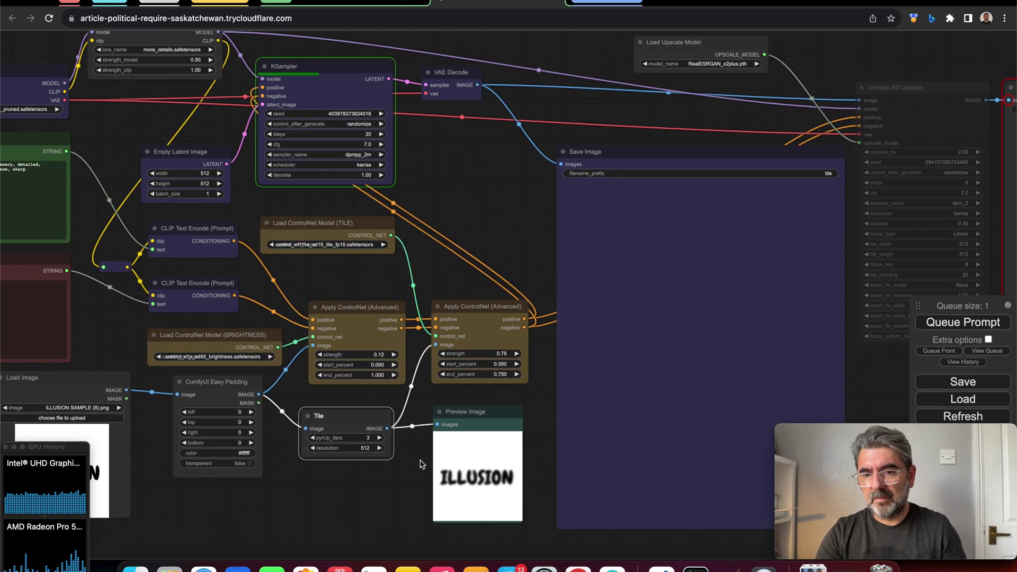
drag(507, 398, 498, 398)
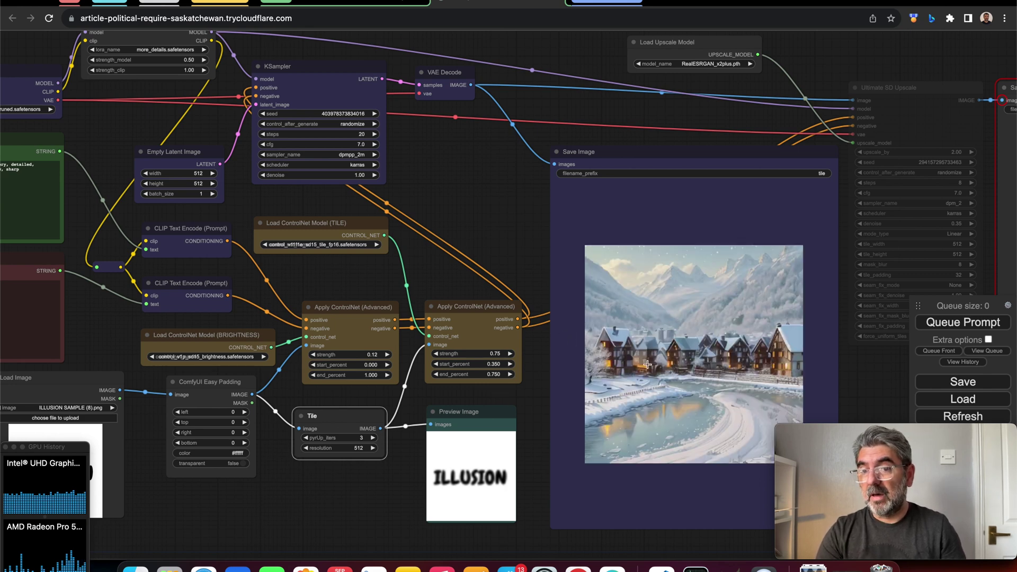
scroll(649, 366, up, 5)
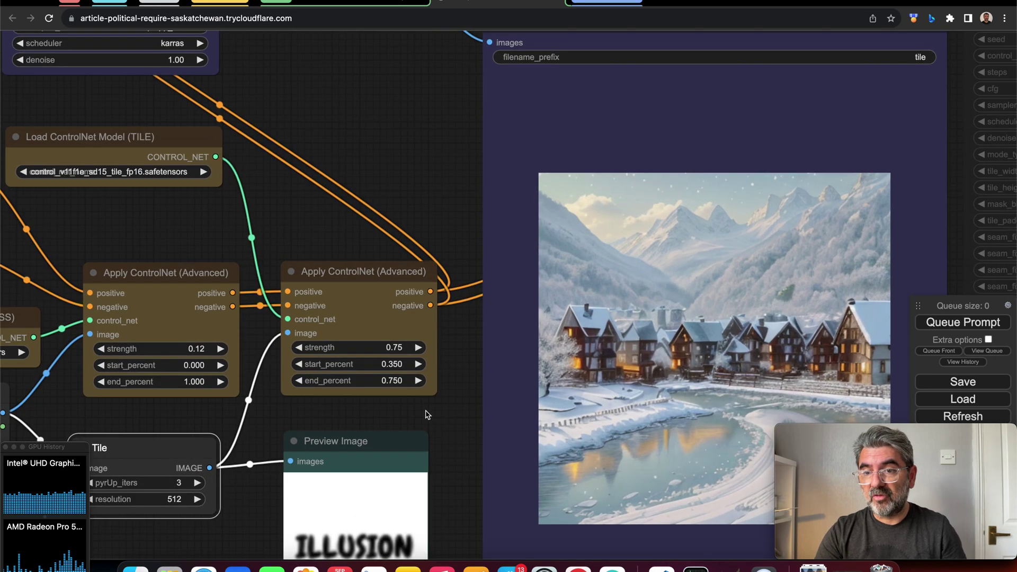
drag(471, 429, 322, 367)
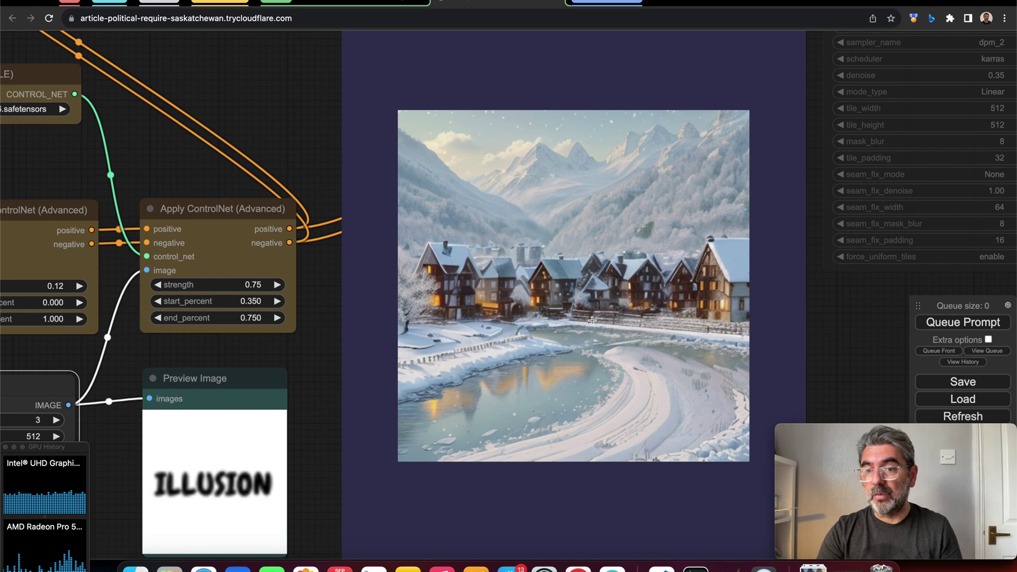
scroll(591, 320, down, 6)
scroll(593, 321, down, 3)
scroll(591, 321, down, 5)
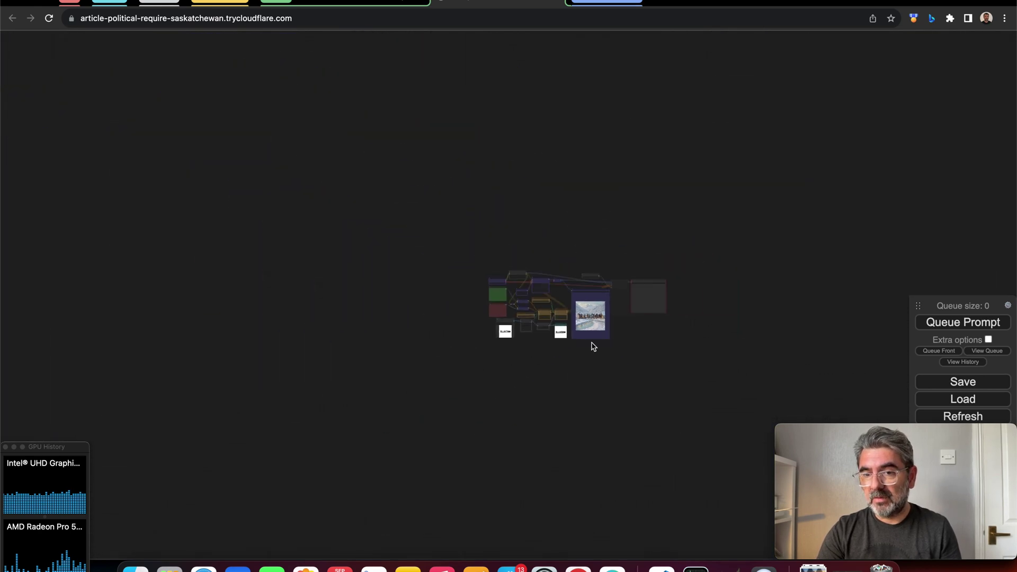
scroll(591, 346, up, 1)
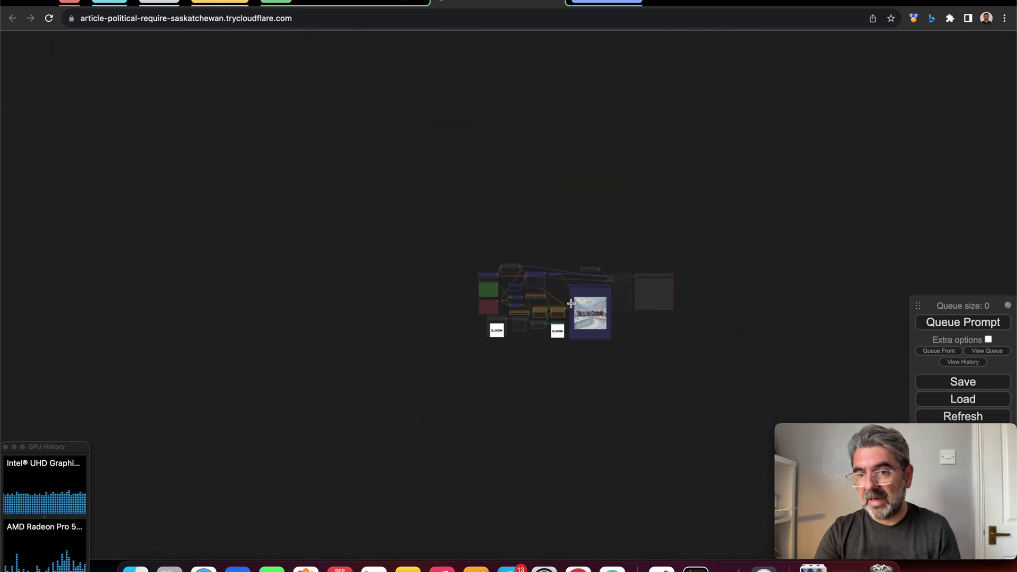
scroll(596, 326, up, 1)
scroll(597, 326, up, 2)
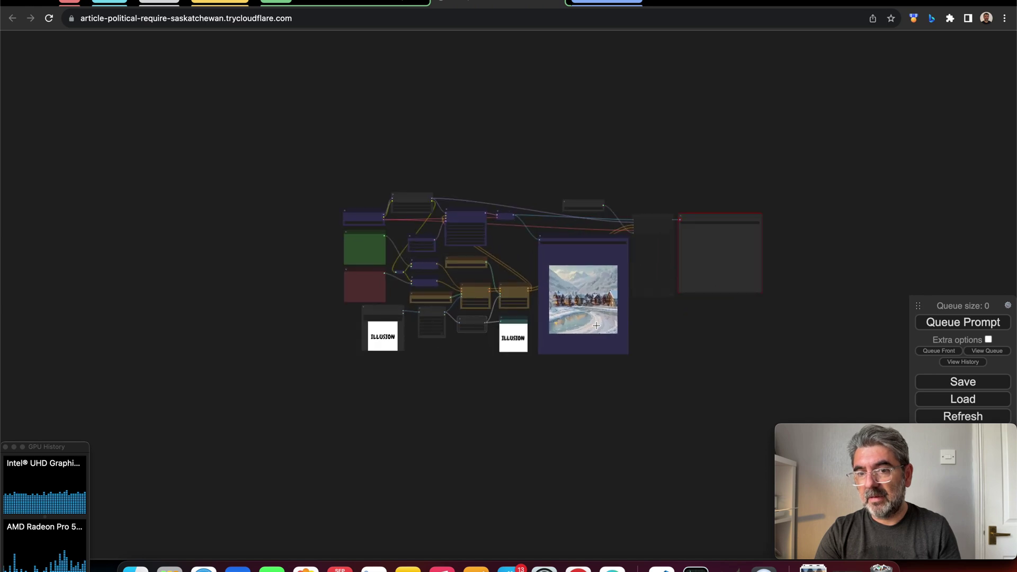
scroll(597, 326, down, 1)
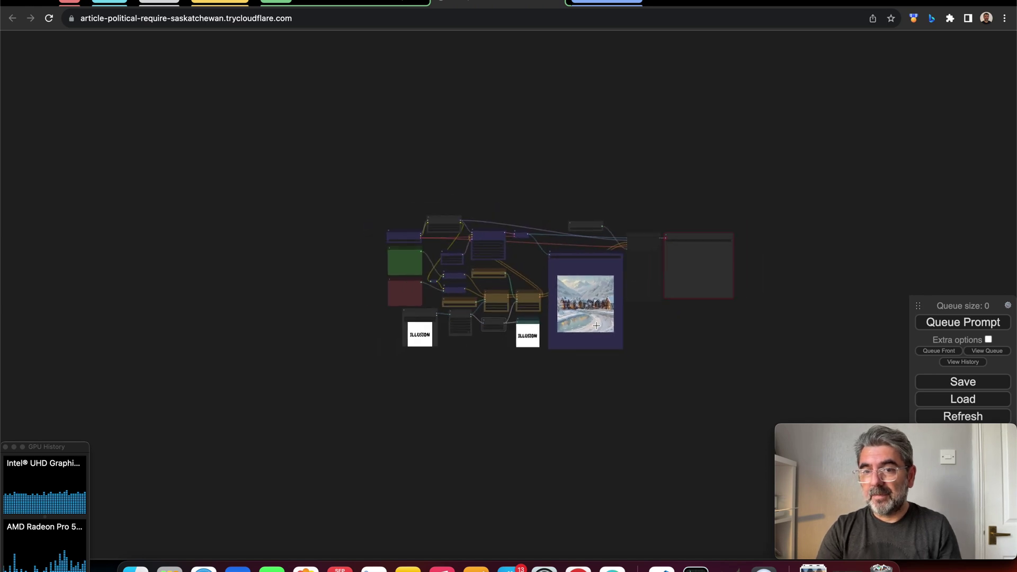
scroll(596, 326, down, 1)
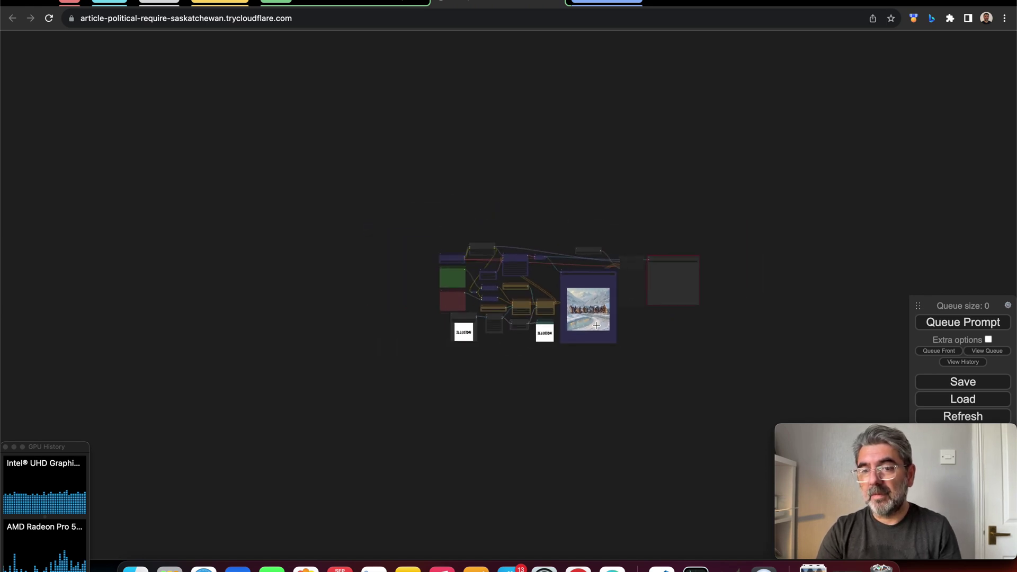
scroll(597, 326, up, 5)
scroll(596, 327, up, 4)
scroll(596, 326, up, 4)
scroll(596, 326, up, 2)
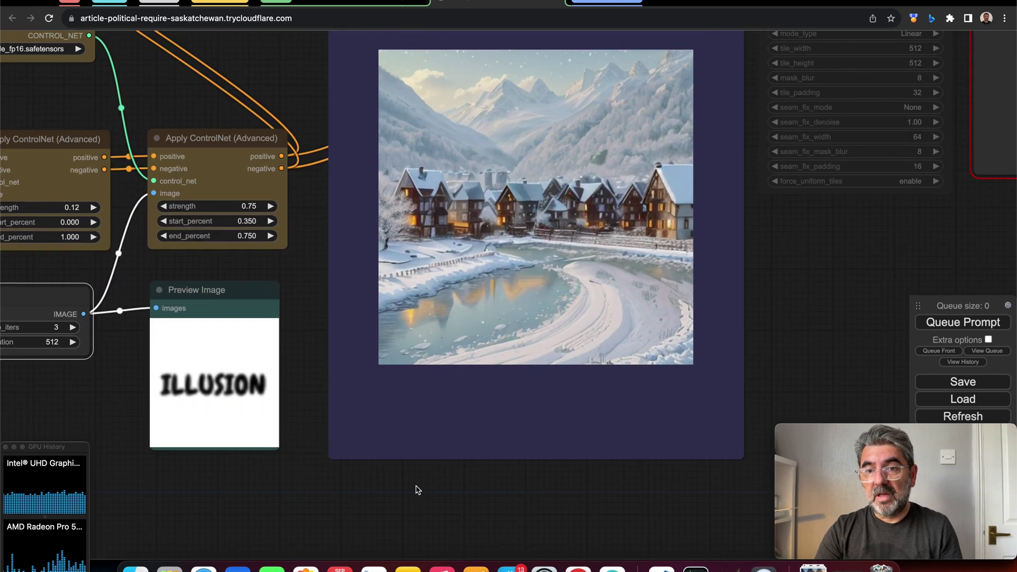
drag(415, 491, 529, 502)
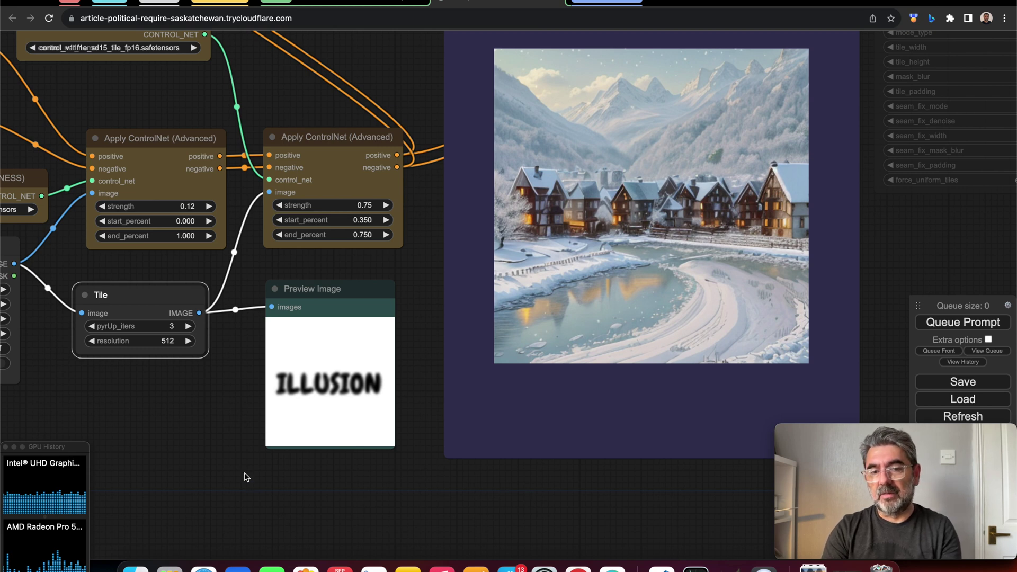
drag(244, 477, 302, 479)
Step: Raise the brightness ControlNet strength to 0.25, set Tile pyrUp_iters to 1, and queue a generation
drag(275, 448, 308, 464)
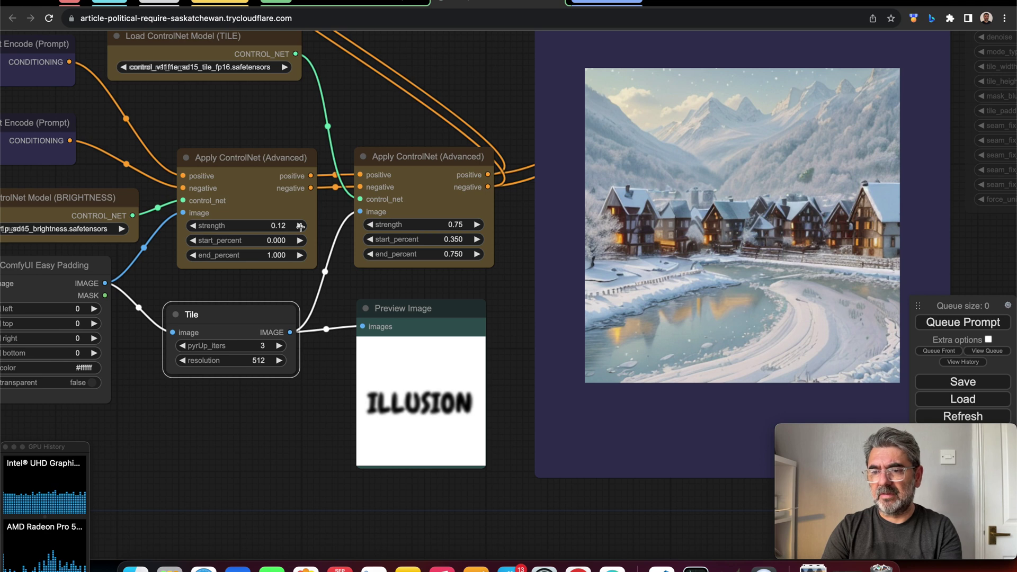
click(300, 227)
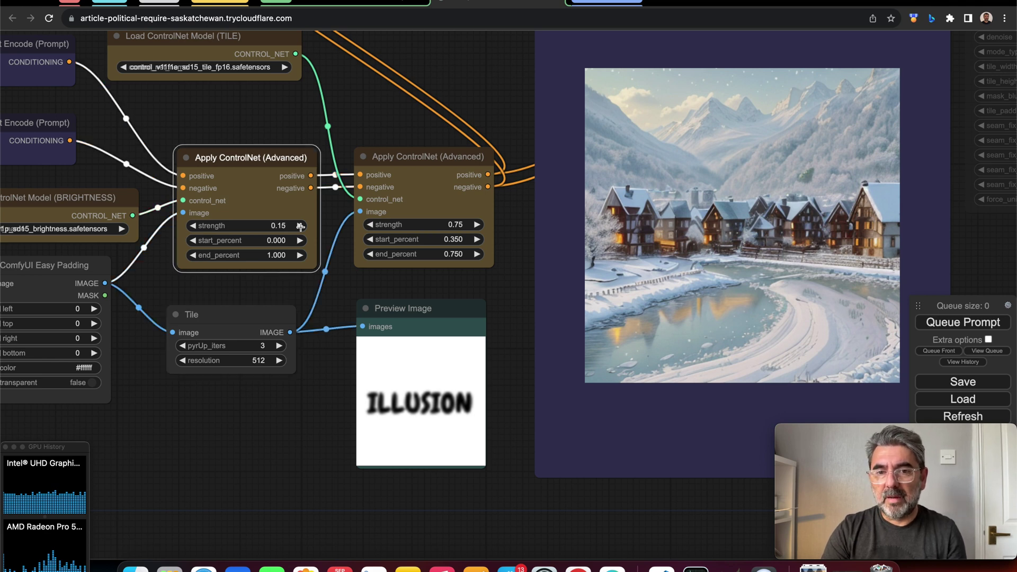
click(299, 227)
click(299, 227)
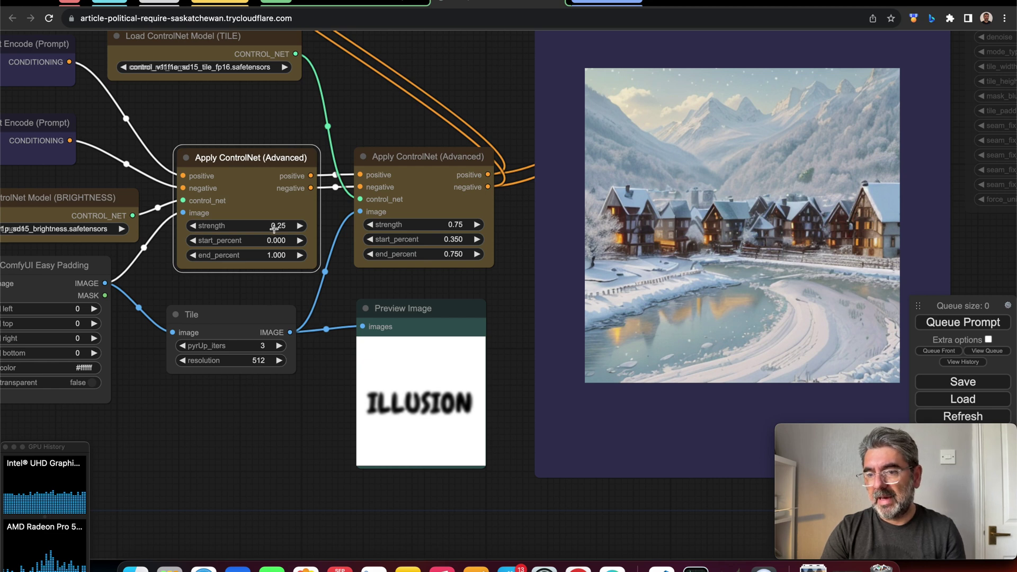
click(182, 346)
scroll(199, 346, up, 2)
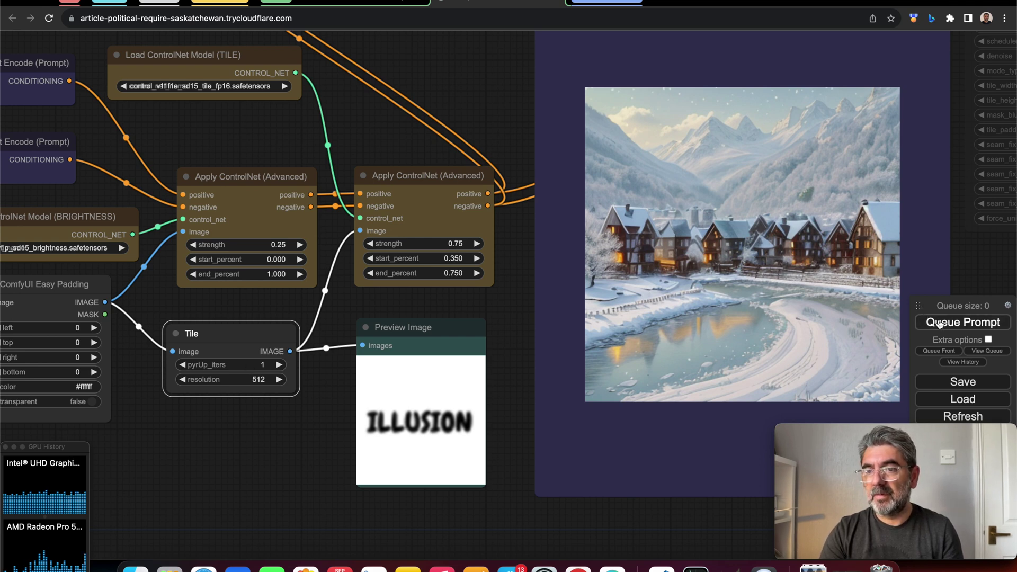
click(940, 321)
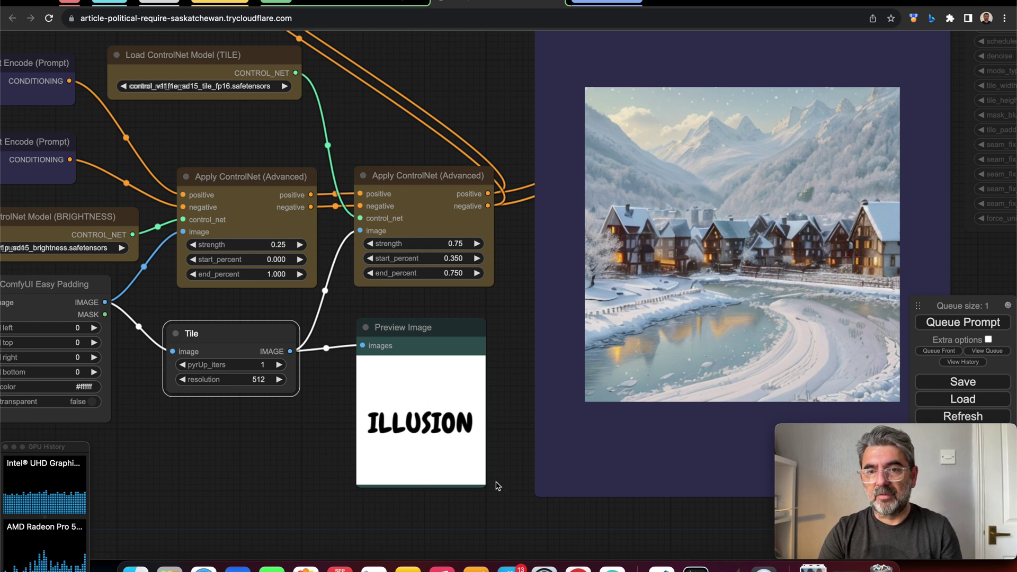
drag(486, 513, 463, 509)
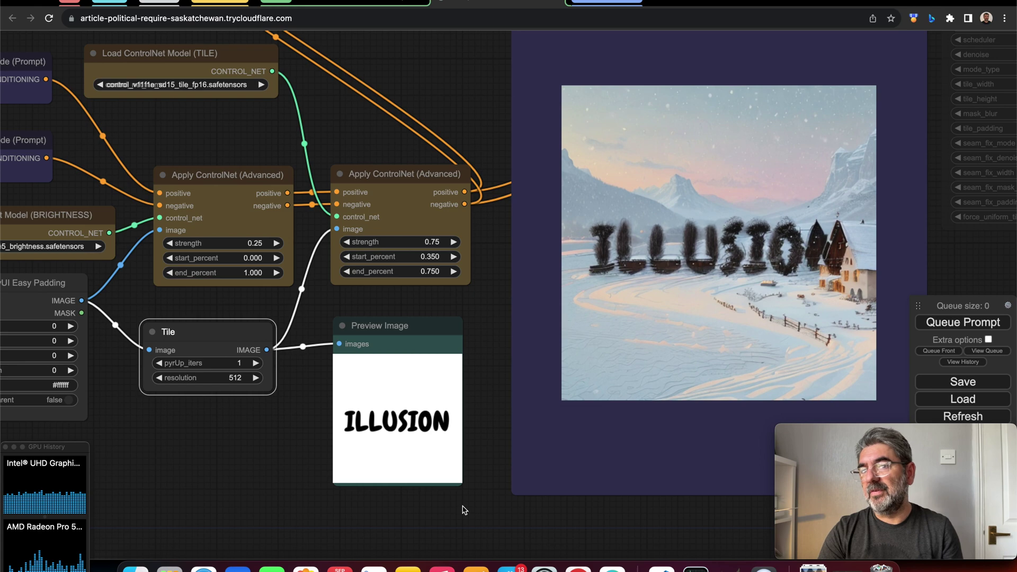
scroll(463, 510, down, 3)
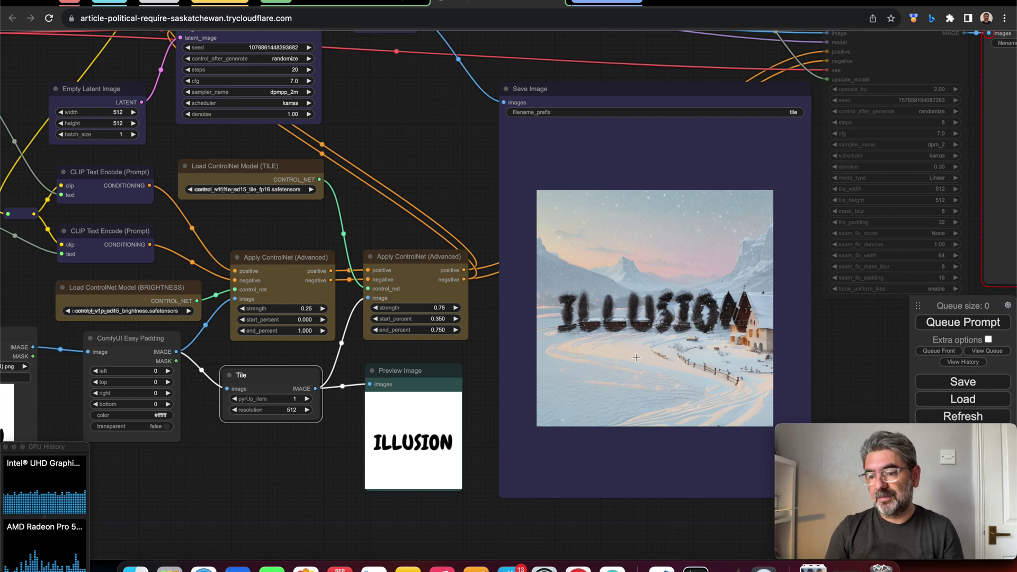
Step: Pan left across the graph until the Load Image node is fully visible
drag(304, 465, 343, 466)
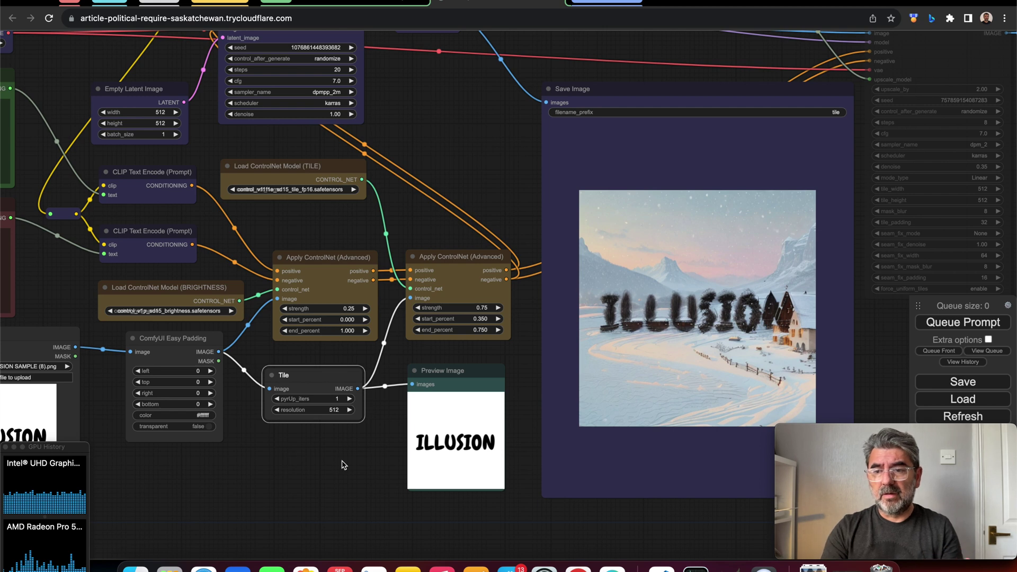
drag(342, 465, 402, 446)
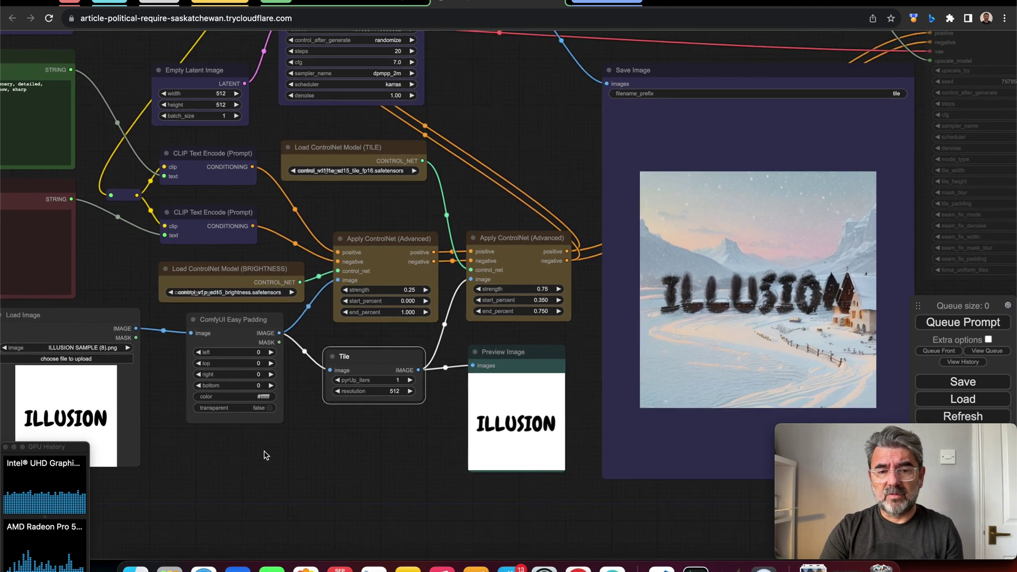
drag(265, 455, 309, 454)
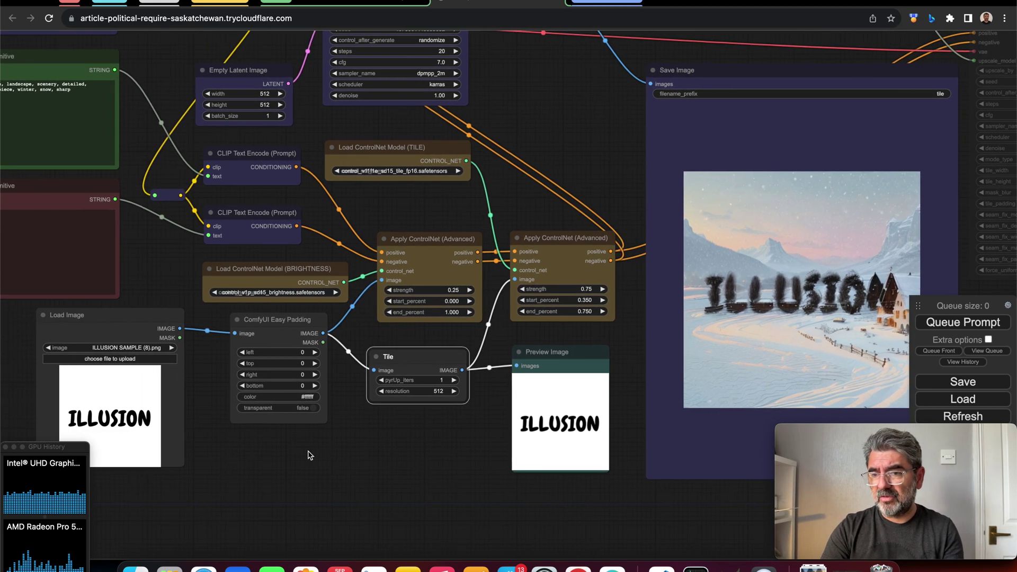
Step: Load spiral.jpeg into the Load Image node in place of the ILLUSION sample
click(145, 360)
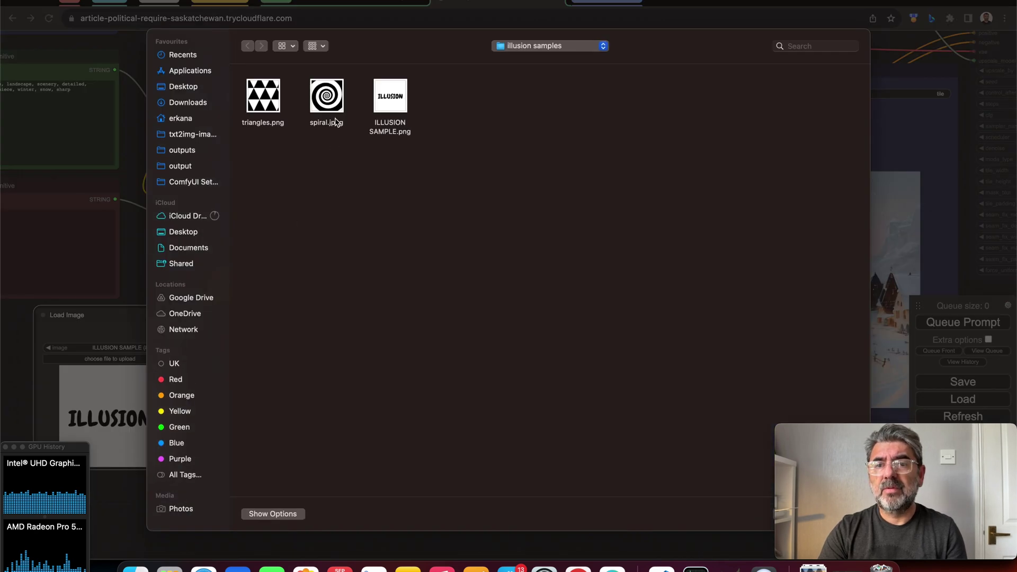
click(337, 110)
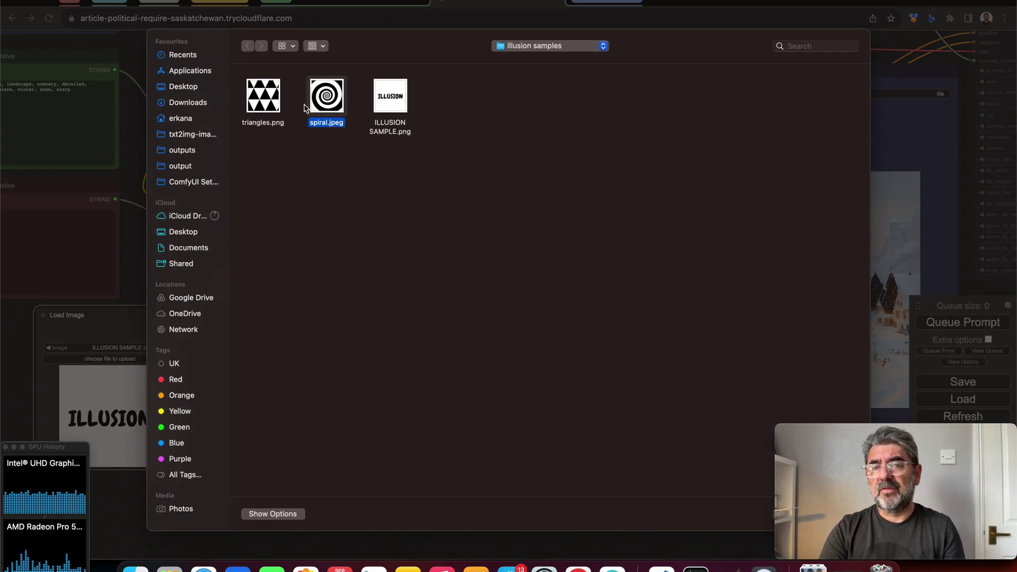
double_click(337, 95)
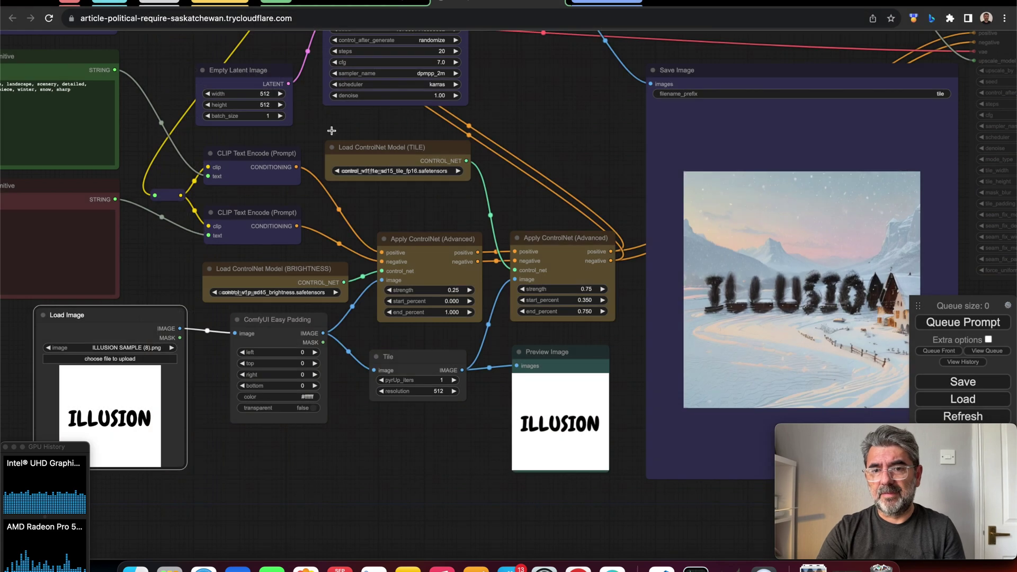
Step: Lower the brightness ControlNet strength to 0.12, raise Tile pyrUp_iters to 3, and queue a generation
drag(379, 450, 316, 464)
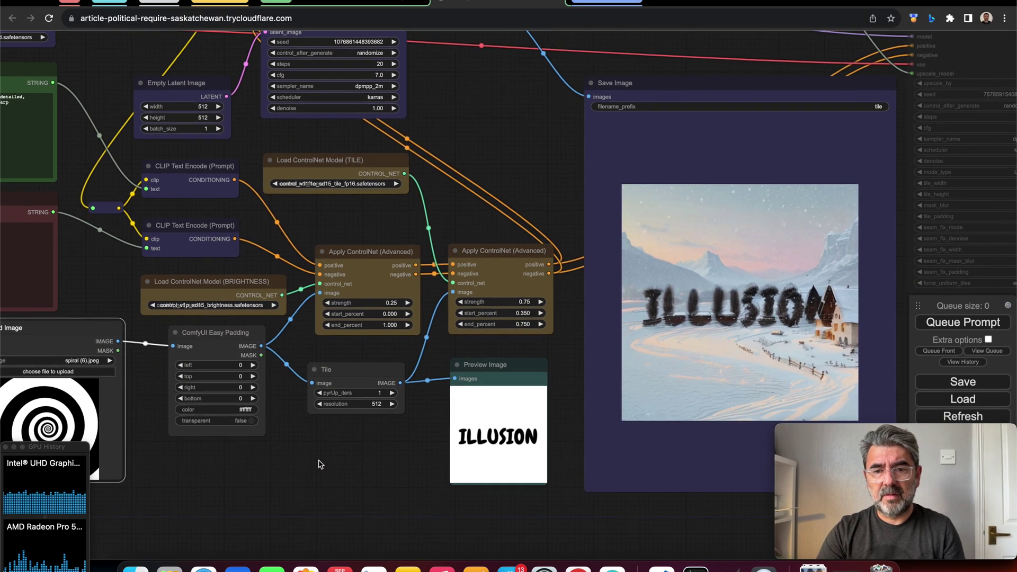
click(326, 302)
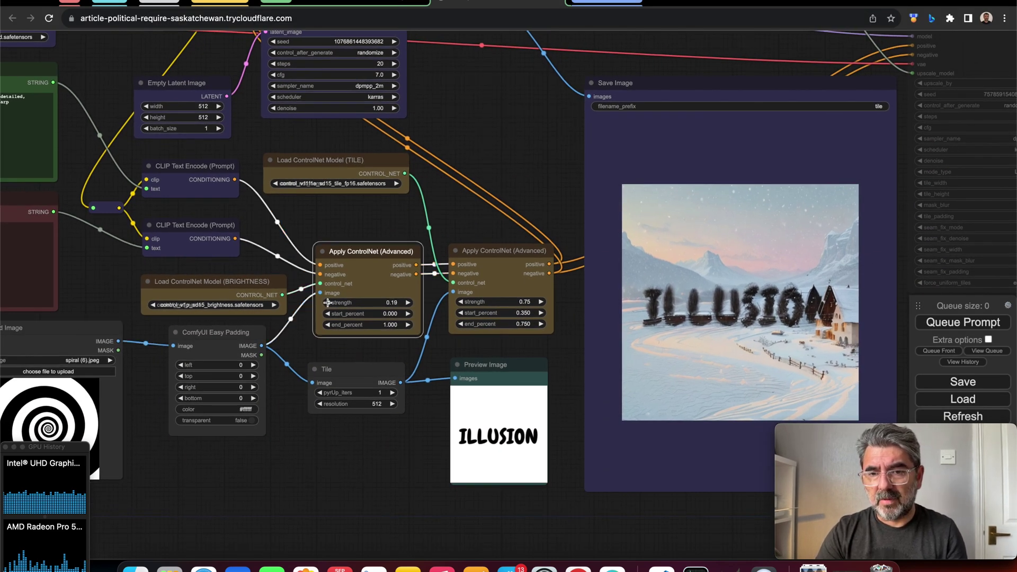
click(326, 303)
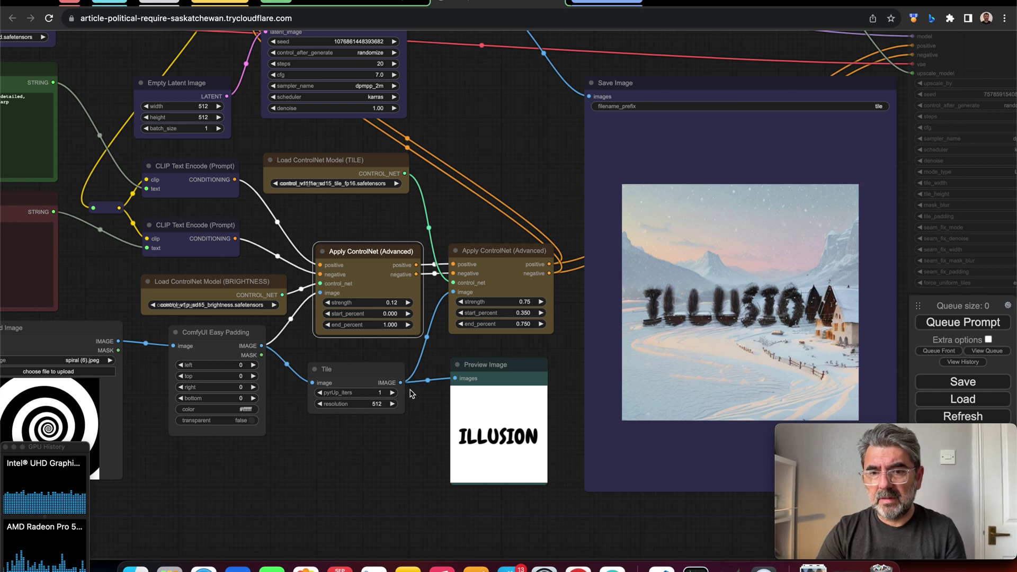
click(393, 392)
click(393, 392)
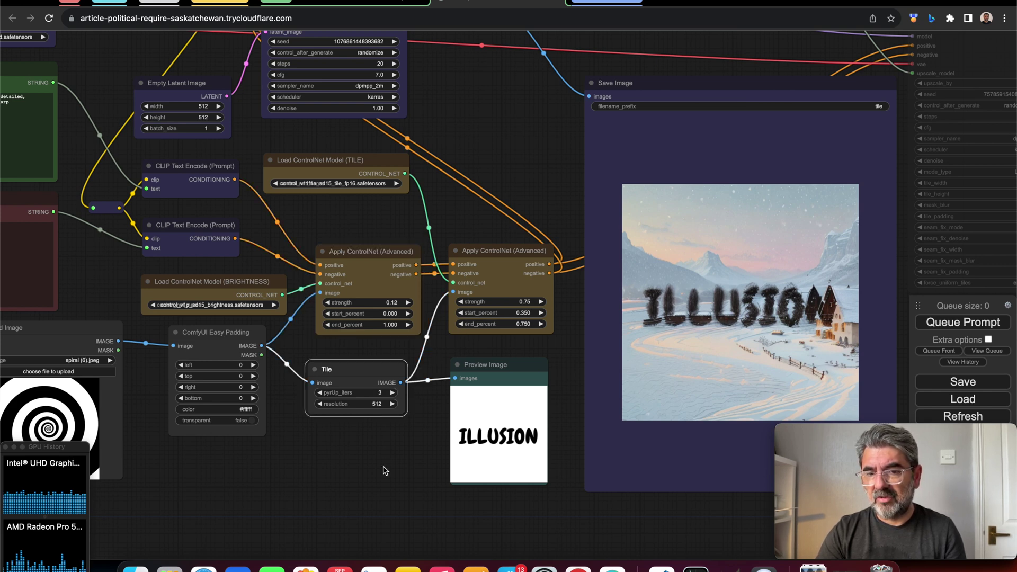
click(932, 324)
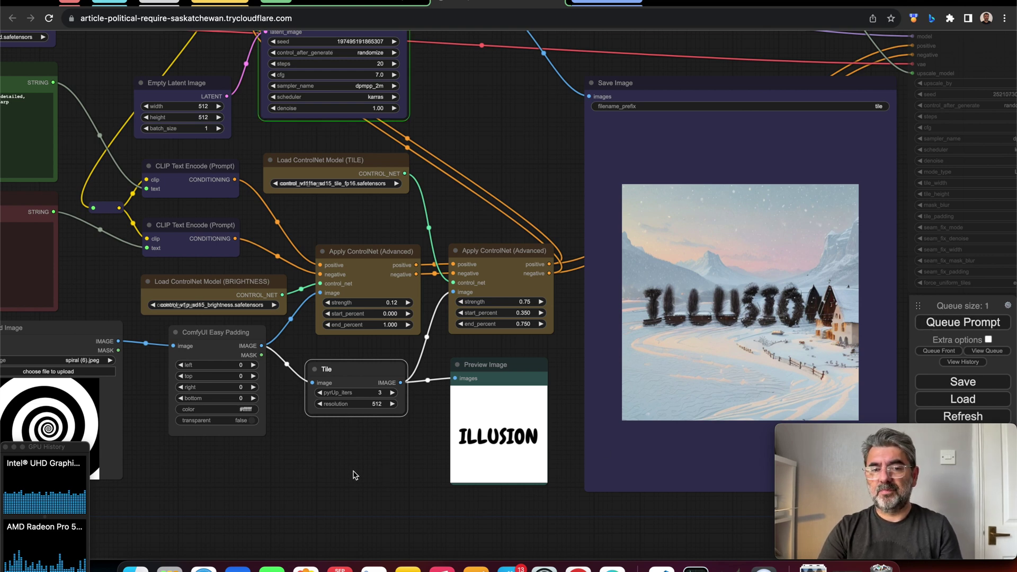
scroll(281, 476, right, 5)
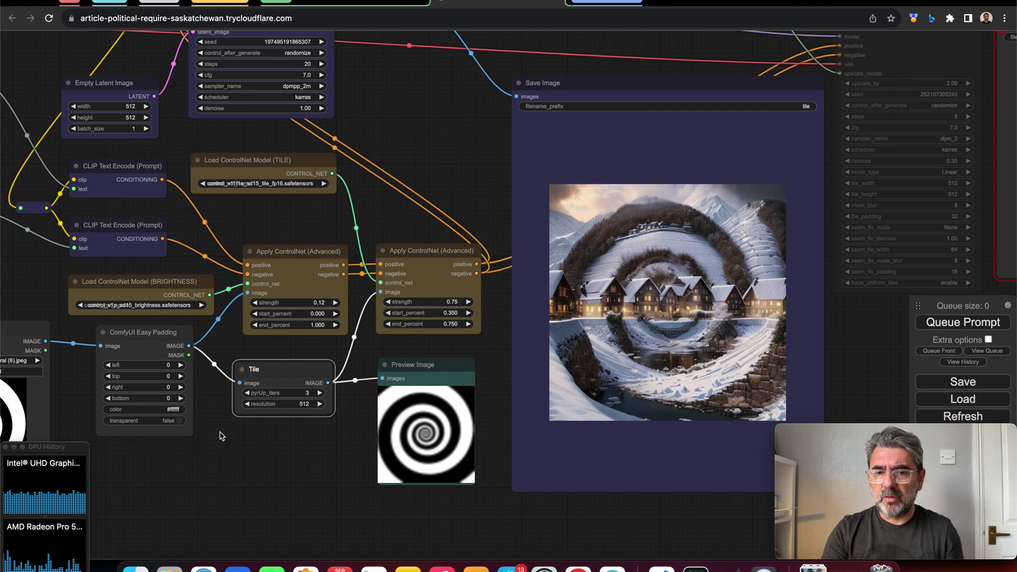
scroll(228, 456, up, 3)
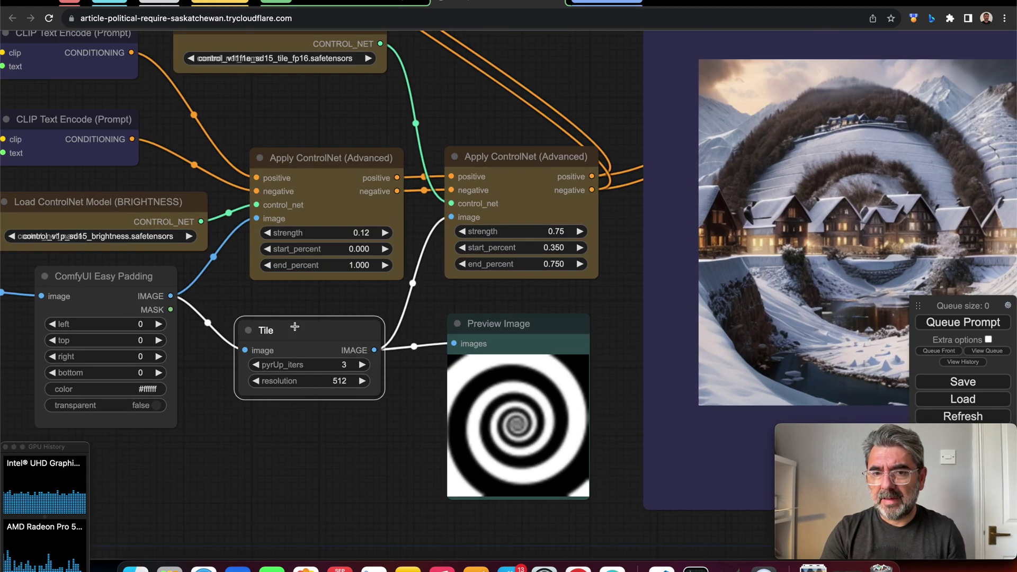
Step: Drop the brightness ControlNet strength to 0.06 and queue a generation with a fresh seed
click(267, 232)
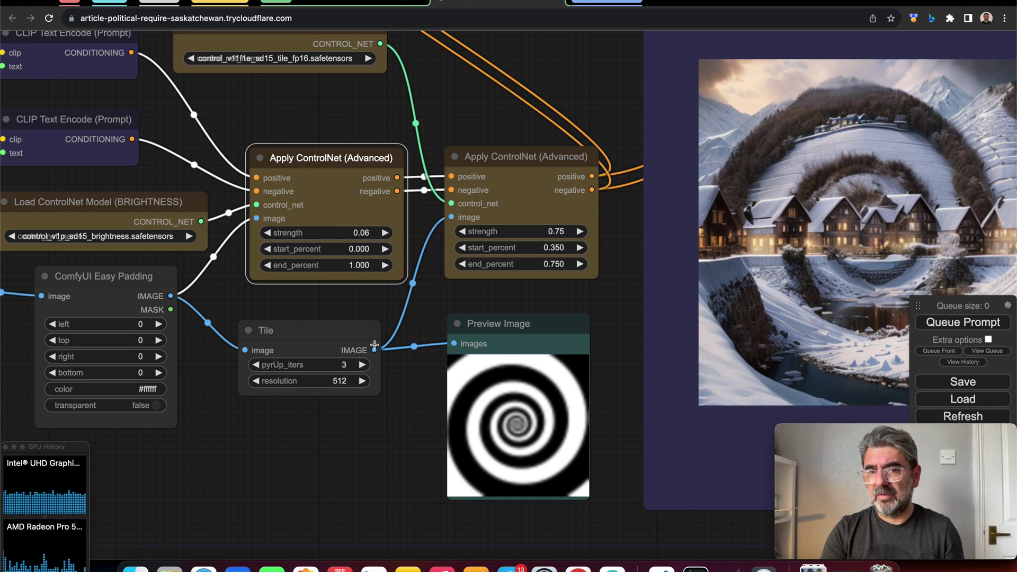
scroll(353, 461, right, 1)
scroll(352, 462, down, 2)
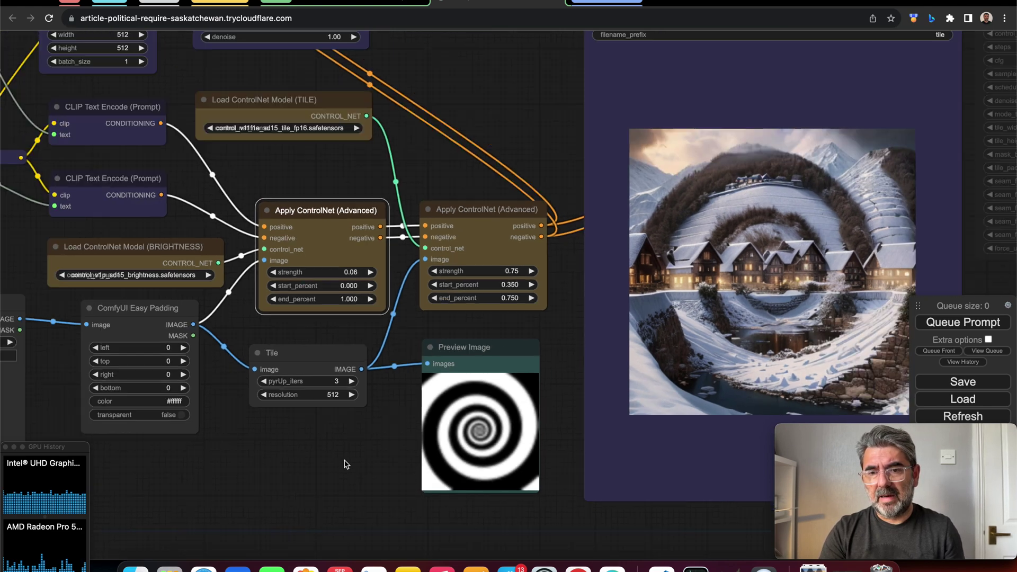
scroll(353, 461, down, 2)
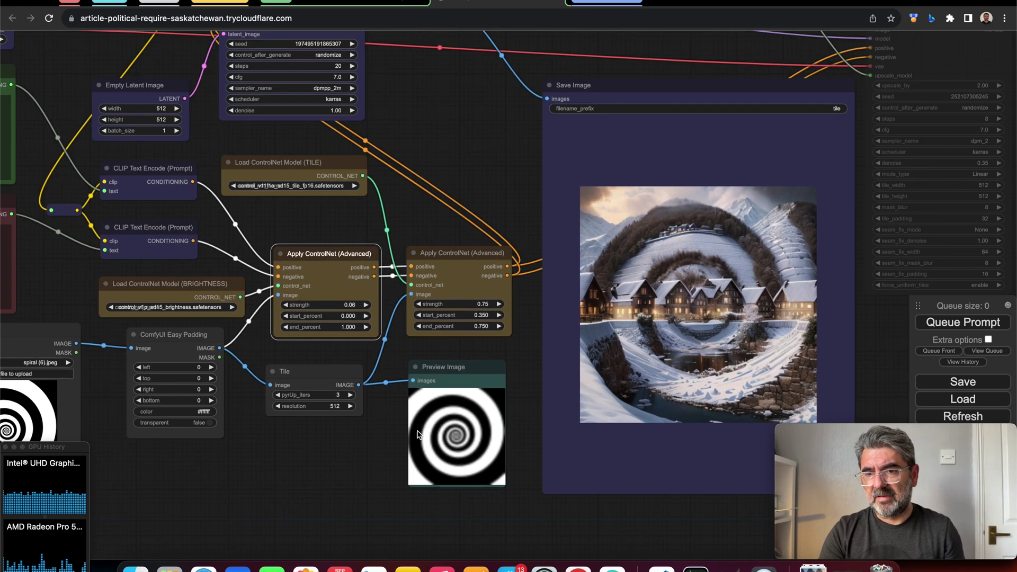
click(967, 327)
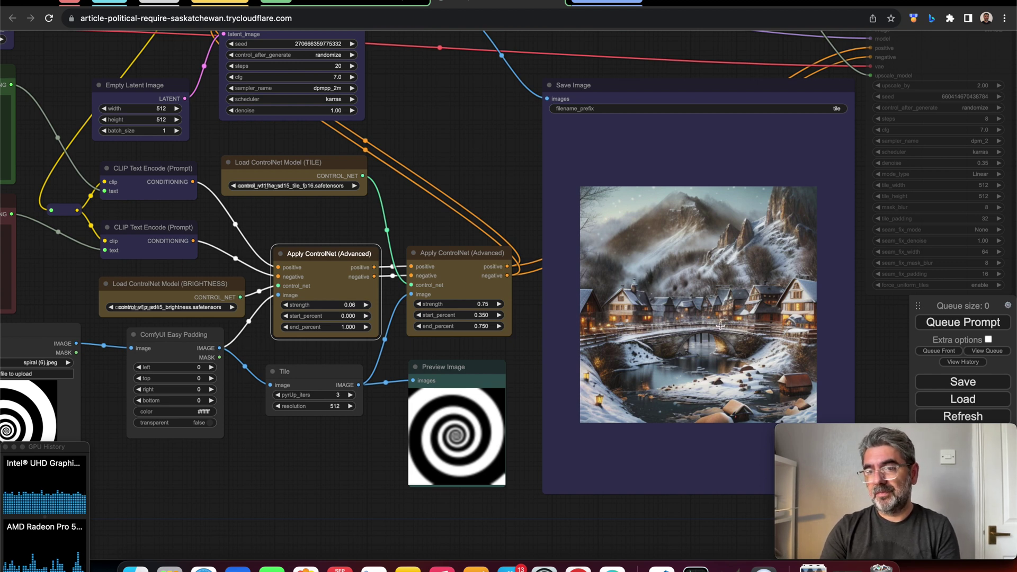
scroll(326, 486, down, 2)
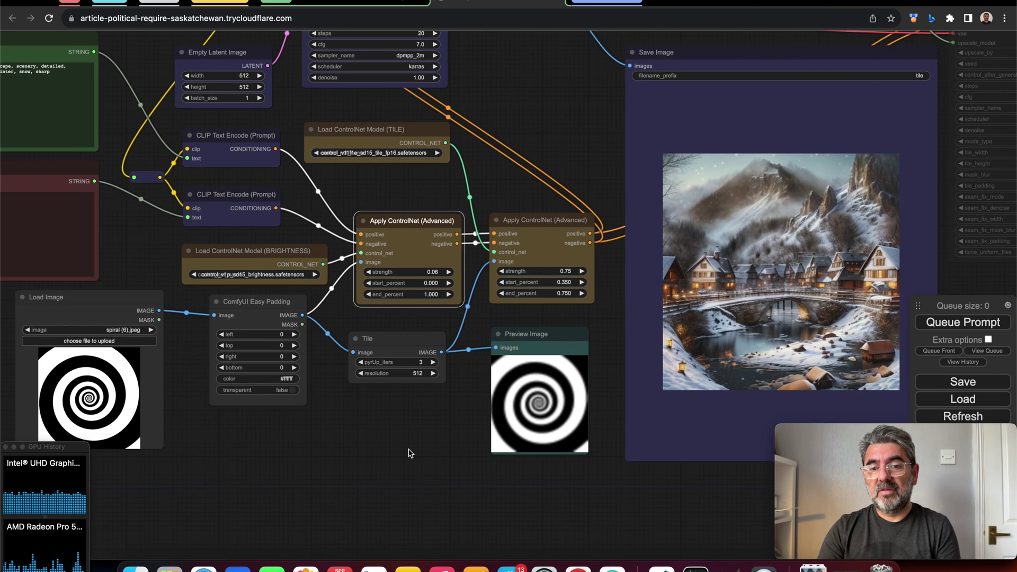
scroll(349, 477, down, 2)
scroll(382, 465, down, 2)
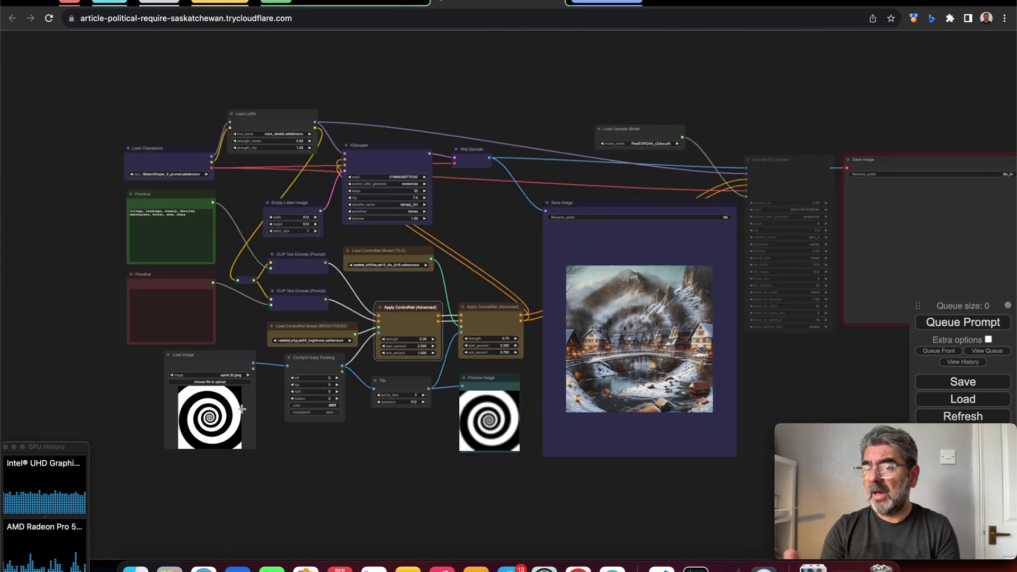
scroll(241, 409, up, 5)
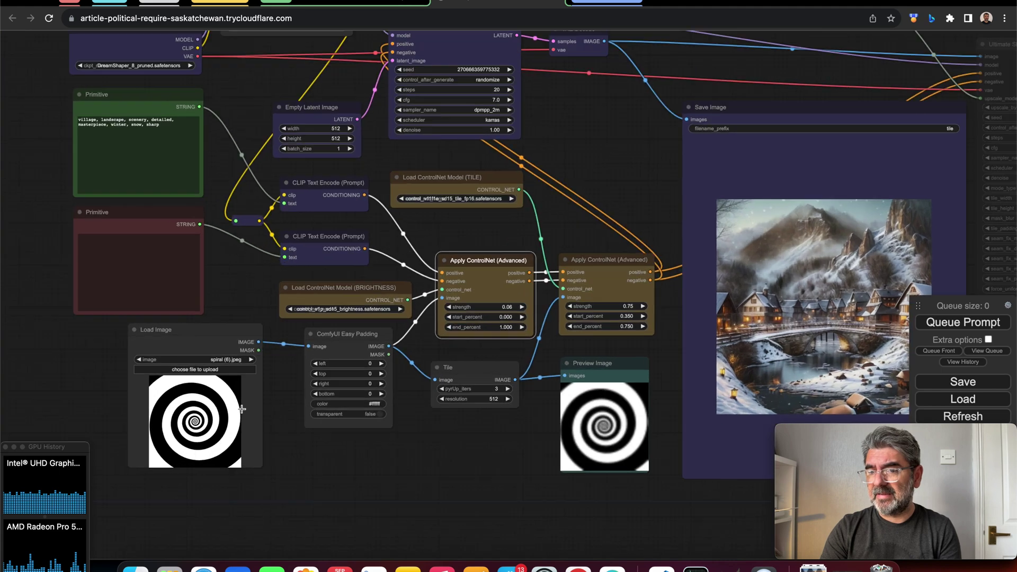
Step: Open the Load Image file picker showing the triangles, spiral and ILLUSION sample files
click(189, 369)
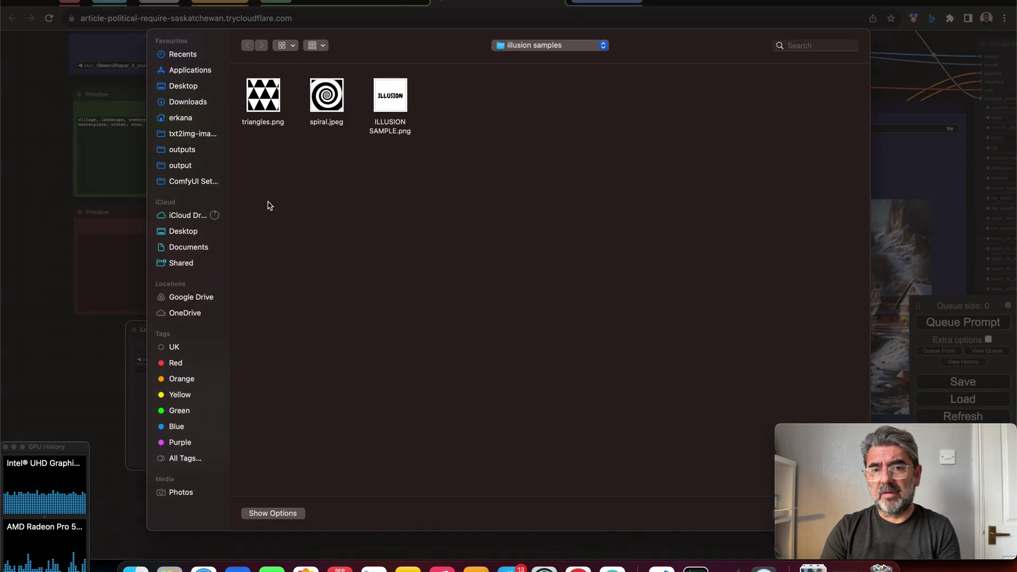
Step: Load triangles.png into the Load Image node and queue a new village render
click(264, 97)
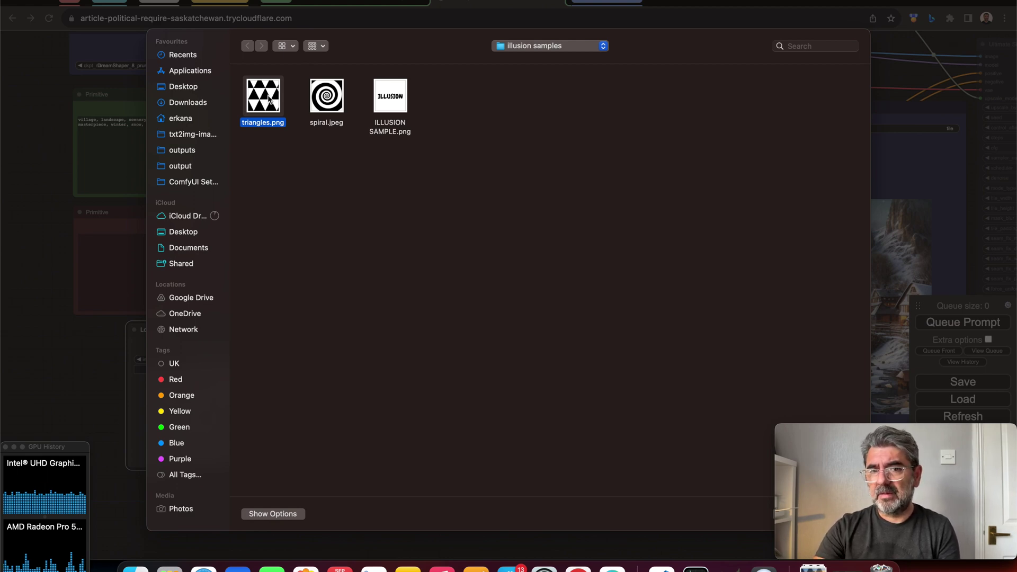
double_click(270, 100)
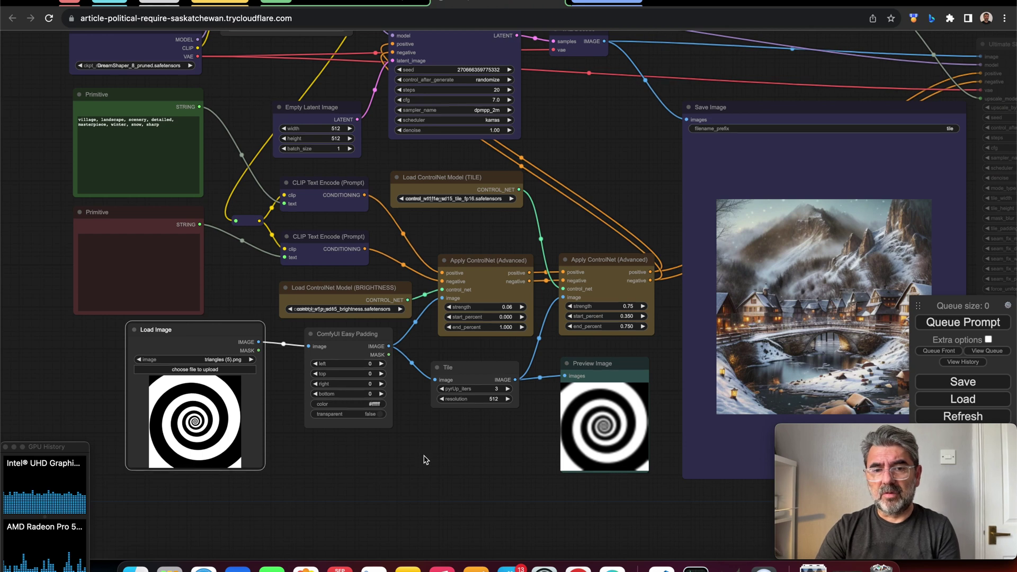
drag(424, 460, 316, 447)
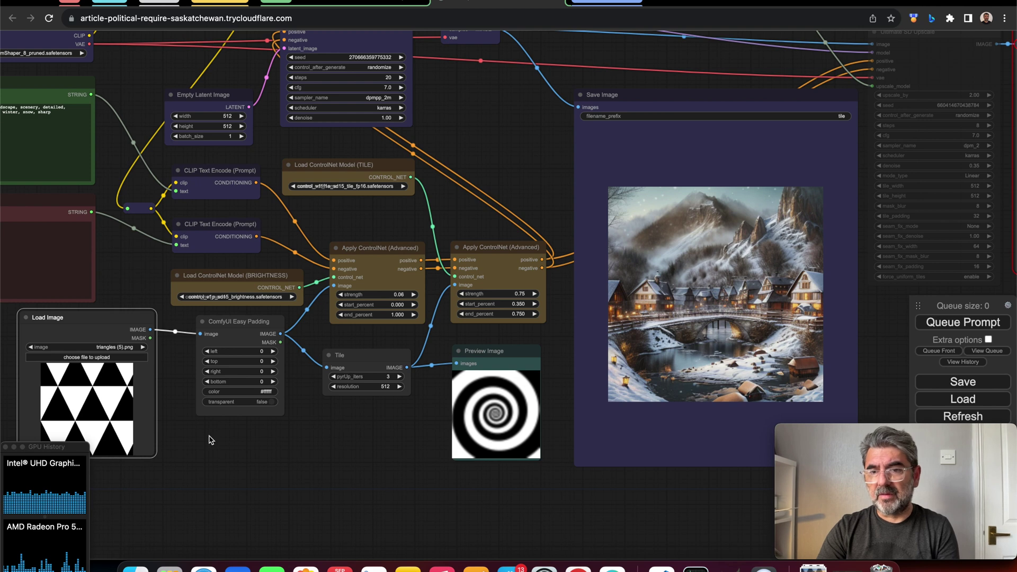
drag(348, 461, 311, 465)
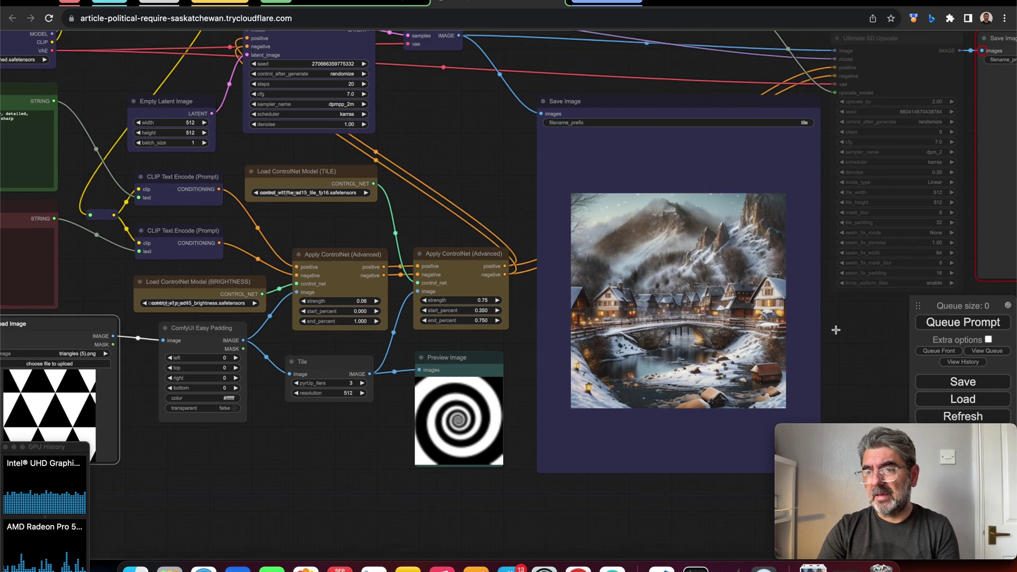
click(938, 324)
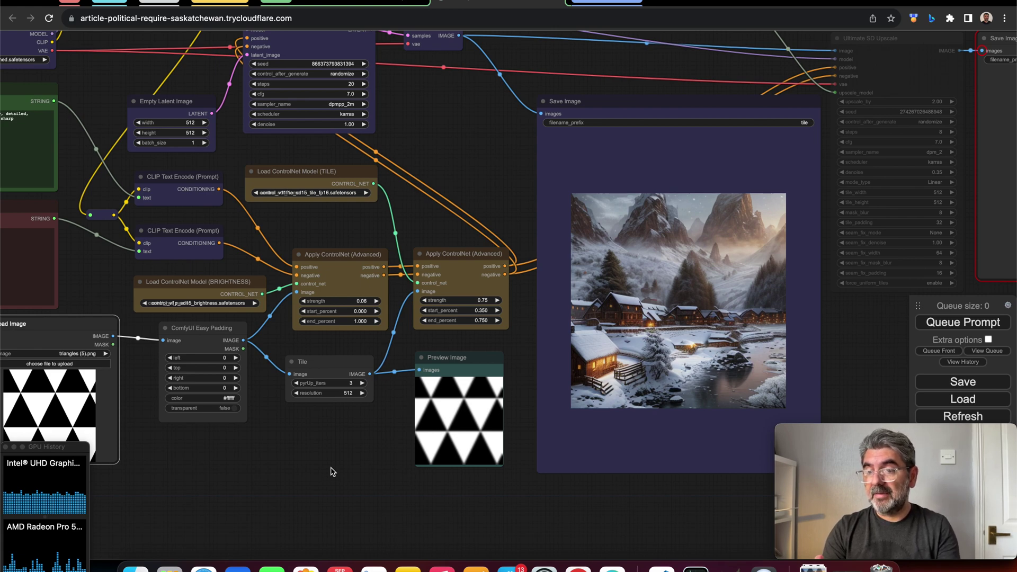
scroll(332, 471, up, 1)
scroll(332, 472, up, 4)
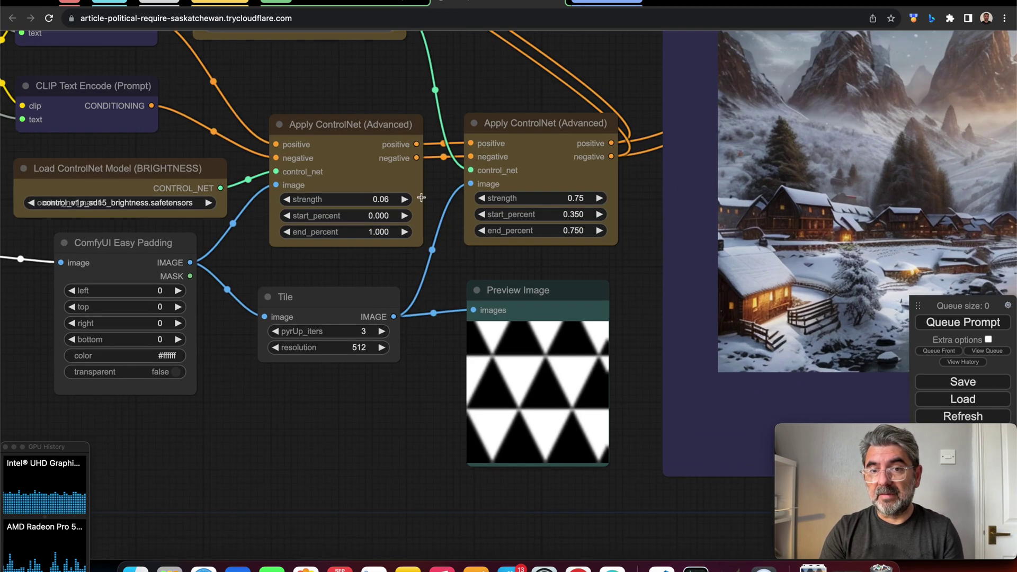
Step: Raise the brightness ControlNet strength to 0.15, cut Tile pyrUp_iters to 1, and regenerate
click(405, 200)
click(404, 199)
click(405, 200)
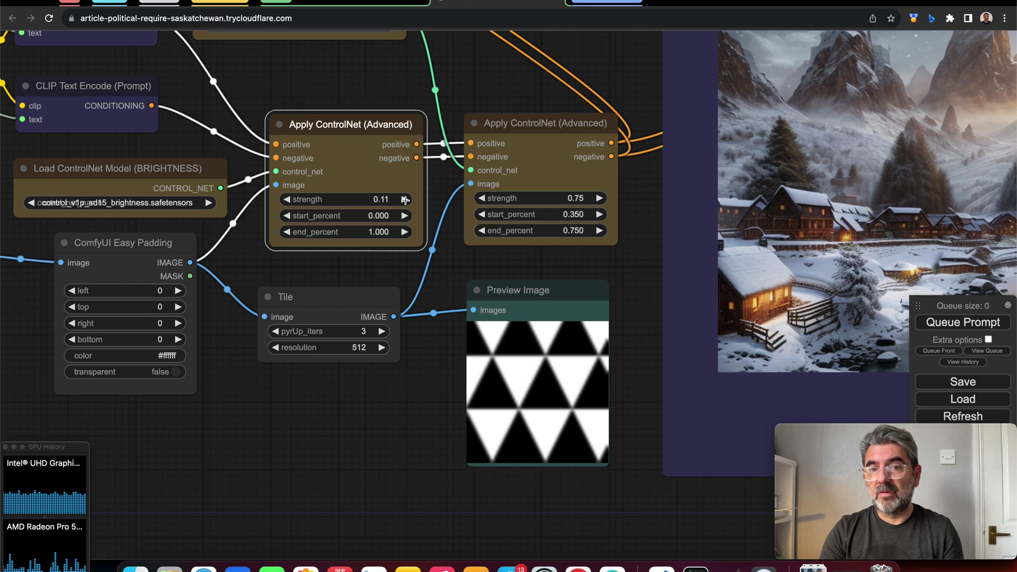
click(404, 199)
click(405, 199)
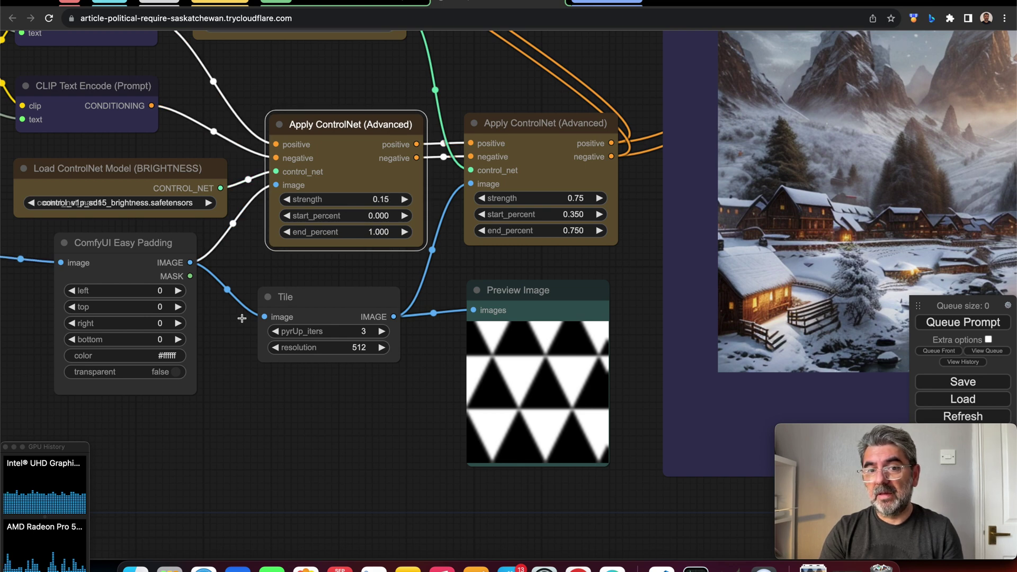
click(276, 331)
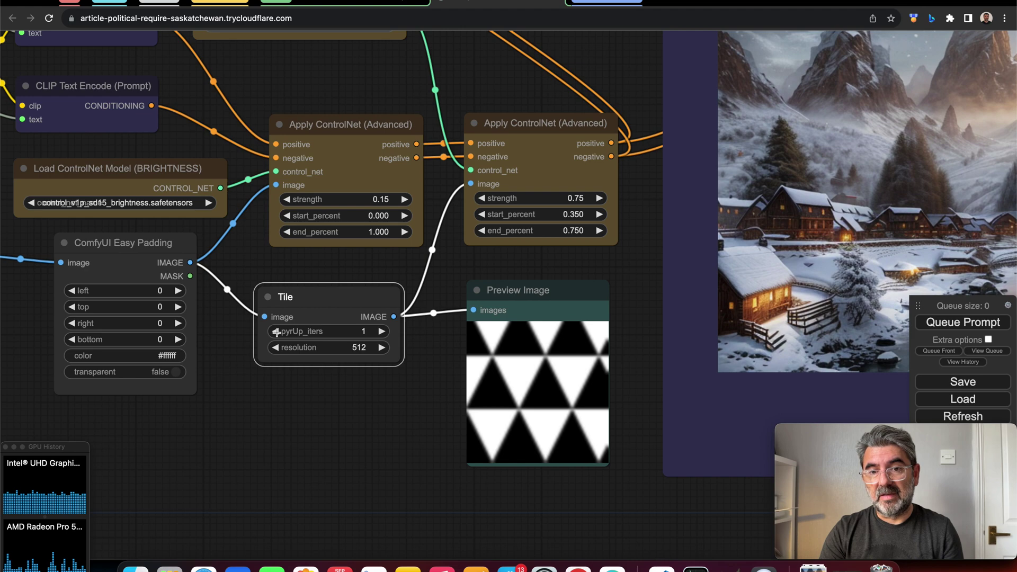
scroll(340, 444, down, 5)
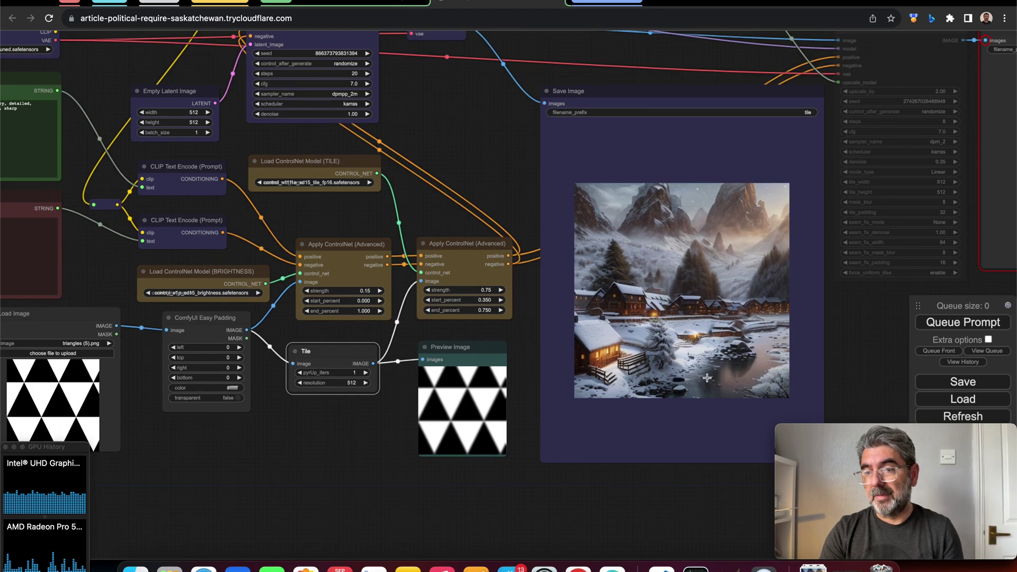
click(946, 321)
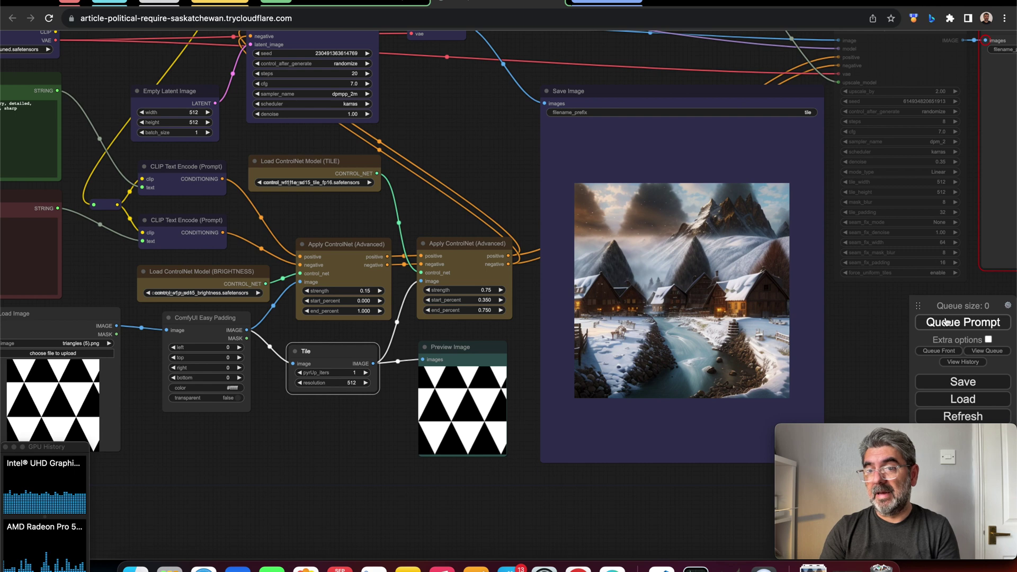
drag(660, 521, 598, 523)
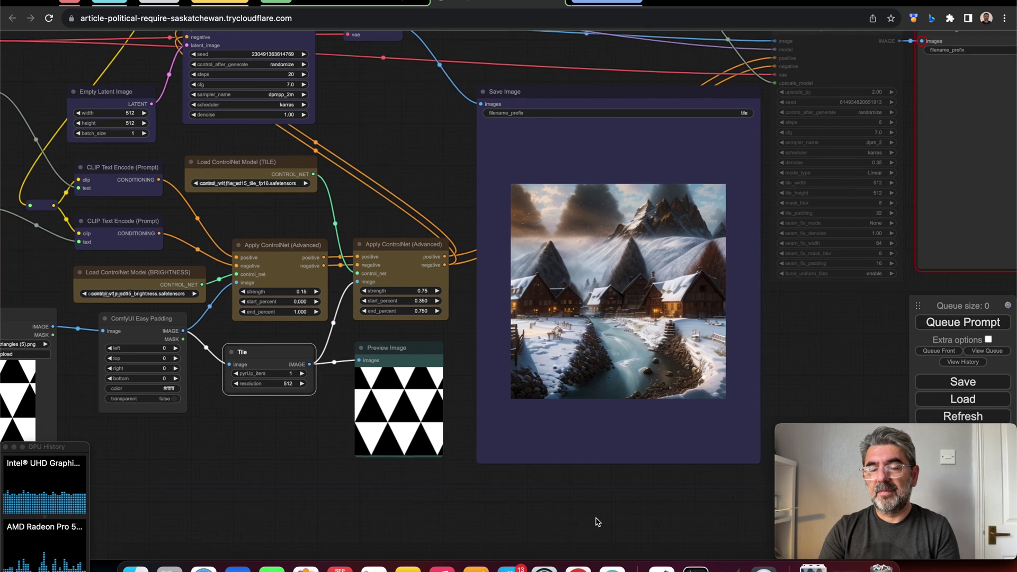